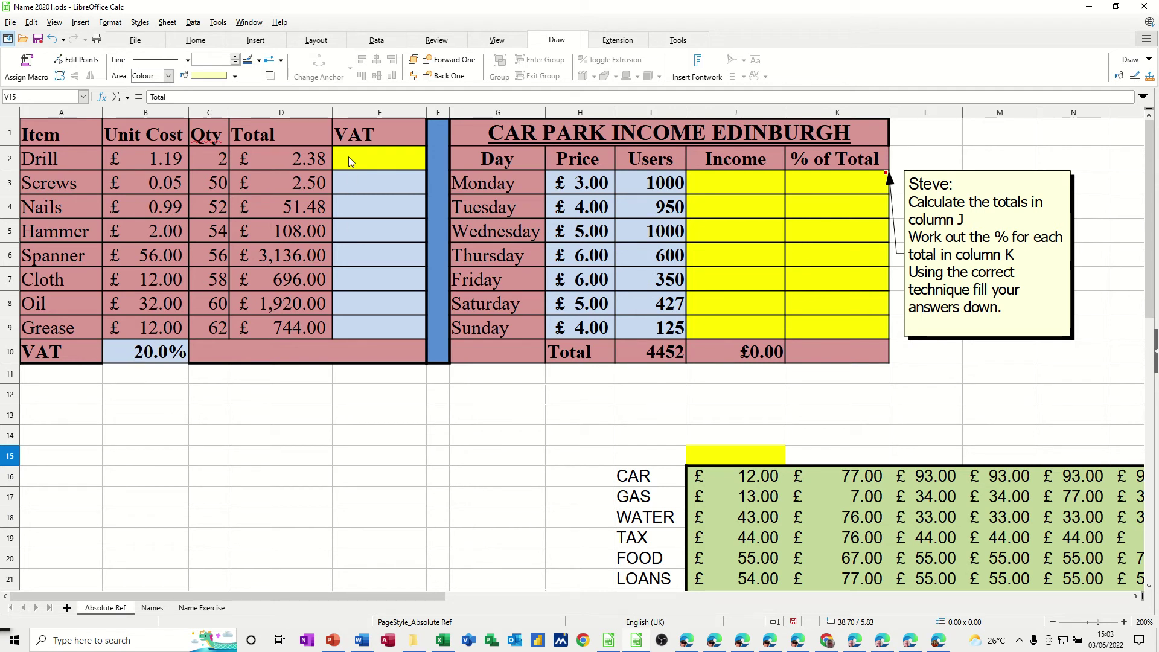
# Enter =D2*B10 in E2 for the Drill's VAT, format it as currency, and fill it down to E9.
pyautogui.click(369, 157)
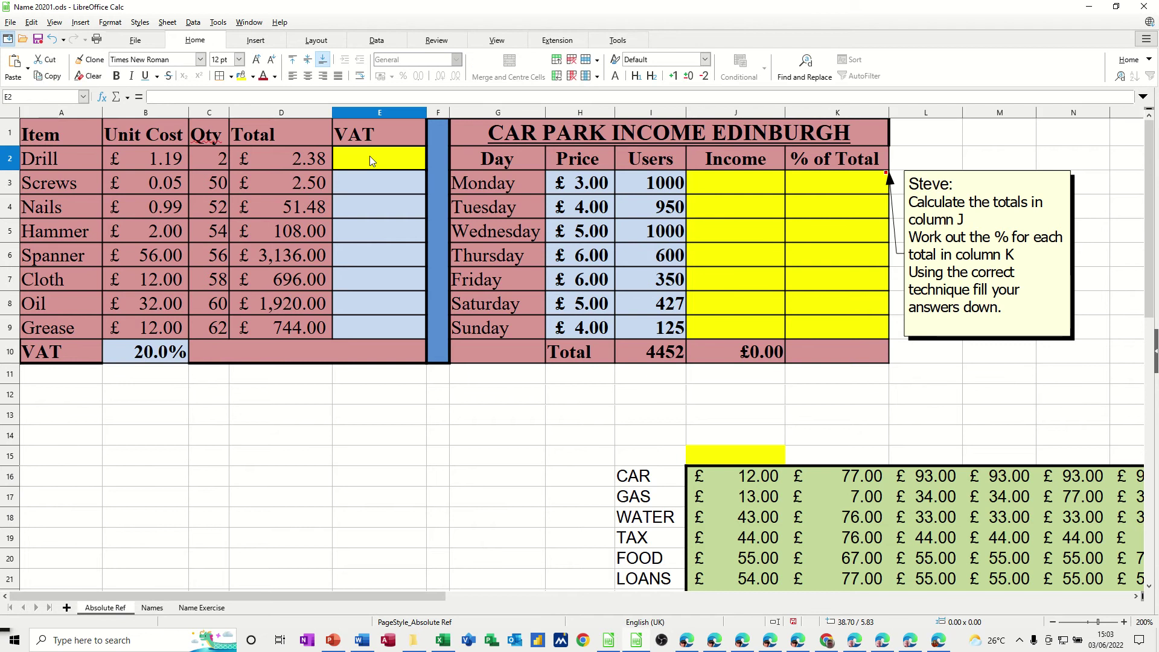
pyautogui.write('=')
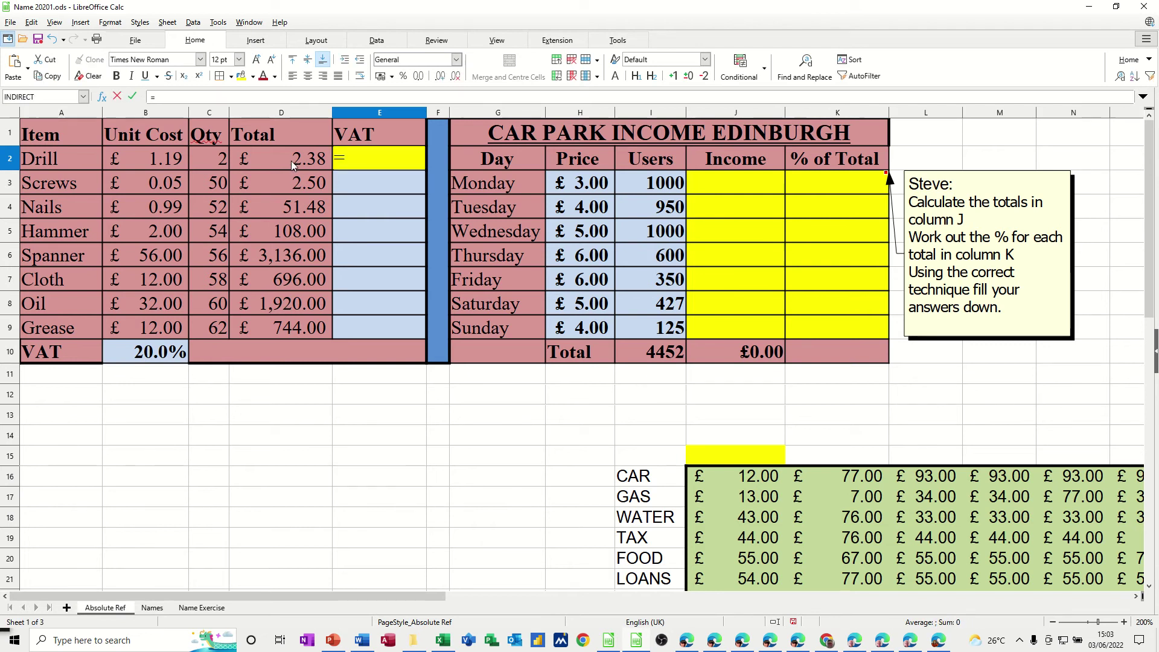
pyautogui.click(291, 160)
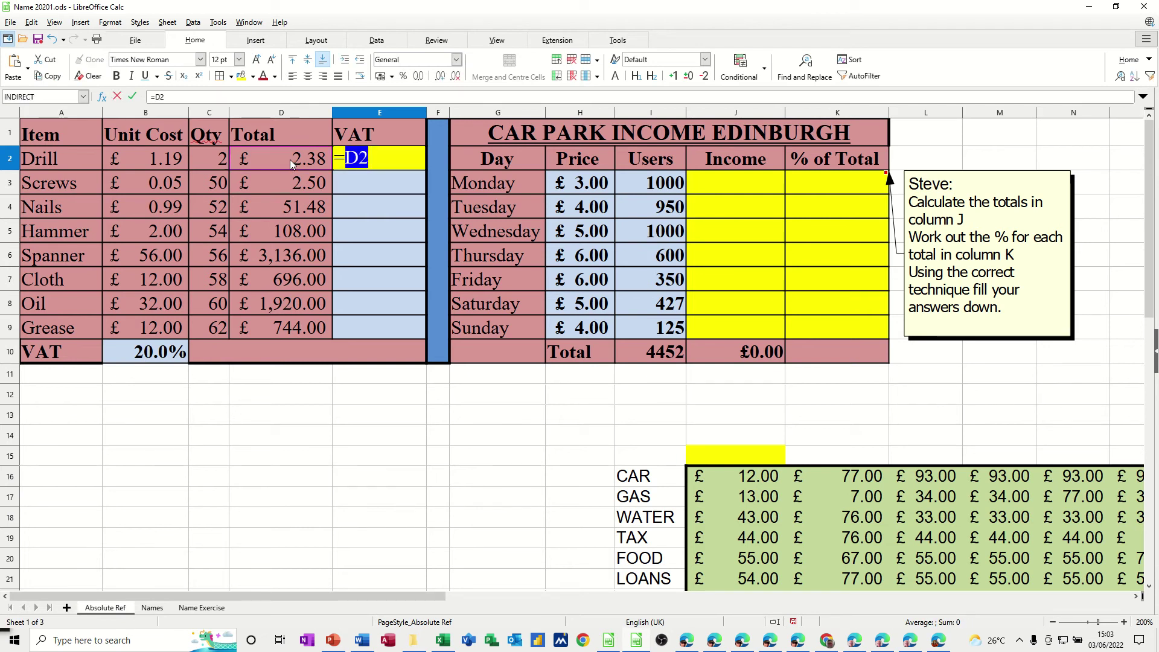
pyautogui.write('*')
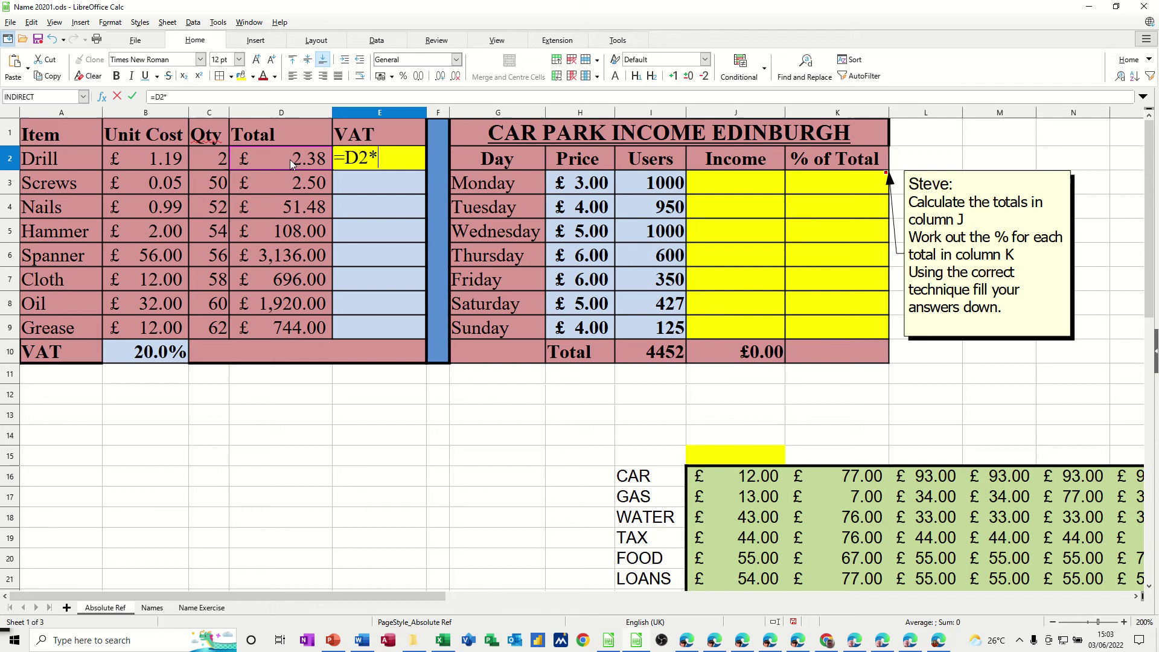
pyautogui.click(160, 349)
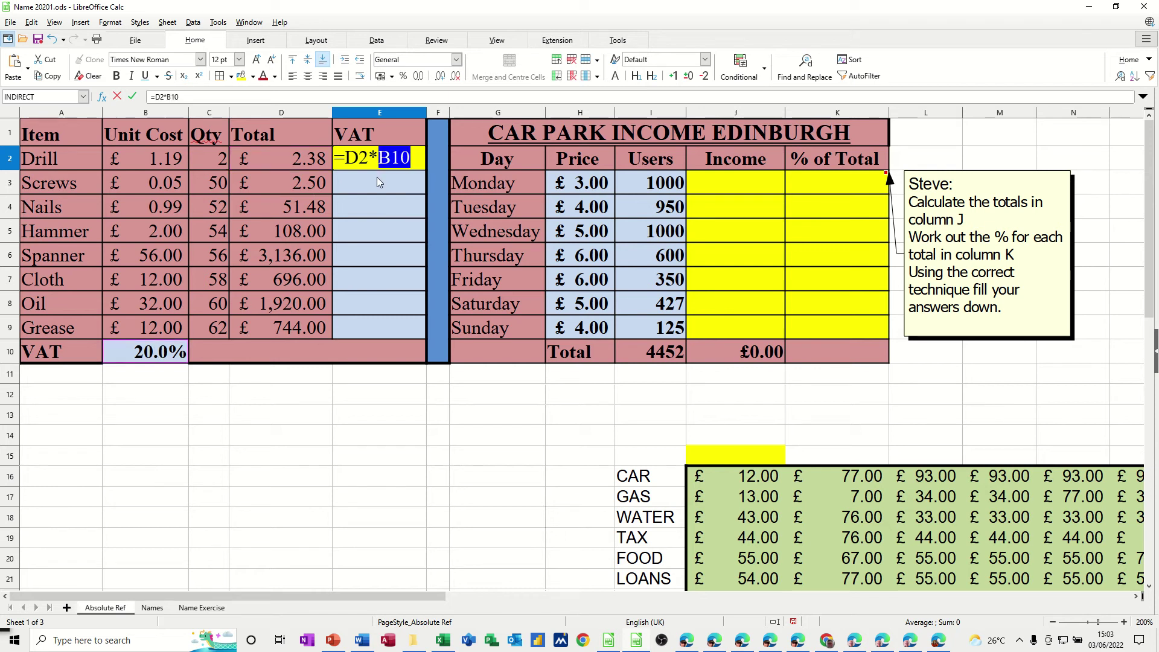
pyautogui.click(131, 96)
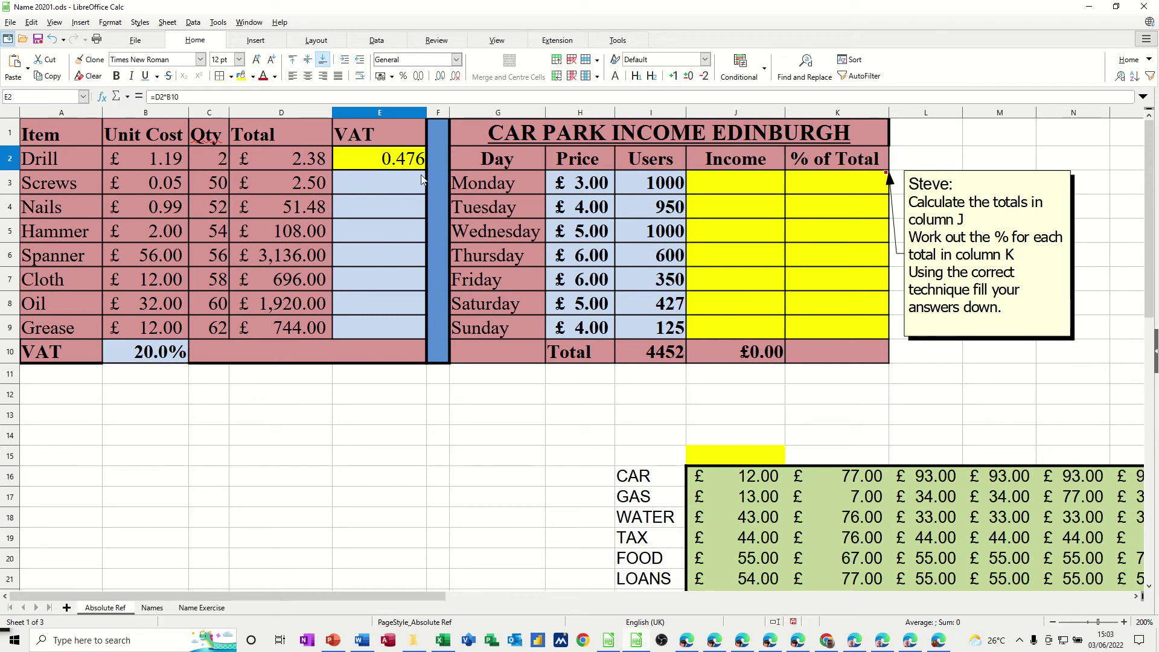
pyautogui.click(381, 76)
pyautogui.moveTo(424, 173); pyautogui.dragTo(409, 336)
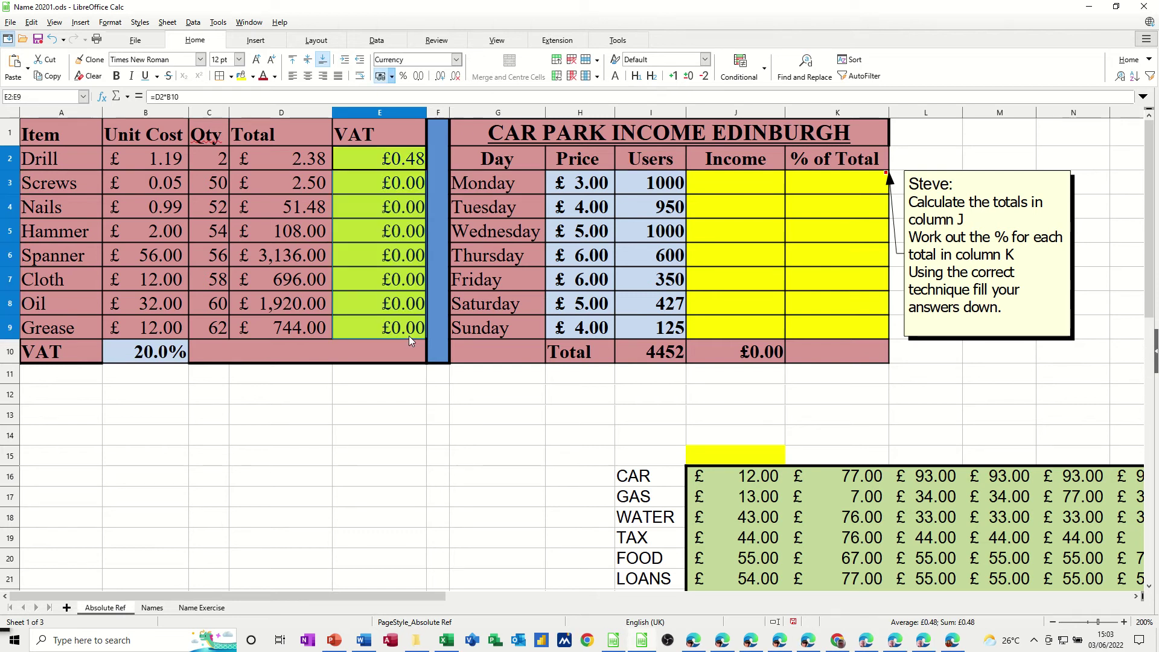
# Inspect the copied VAT formulas in E3 and E4 against the rate cell B10.
pyautogui.click(380, 180)
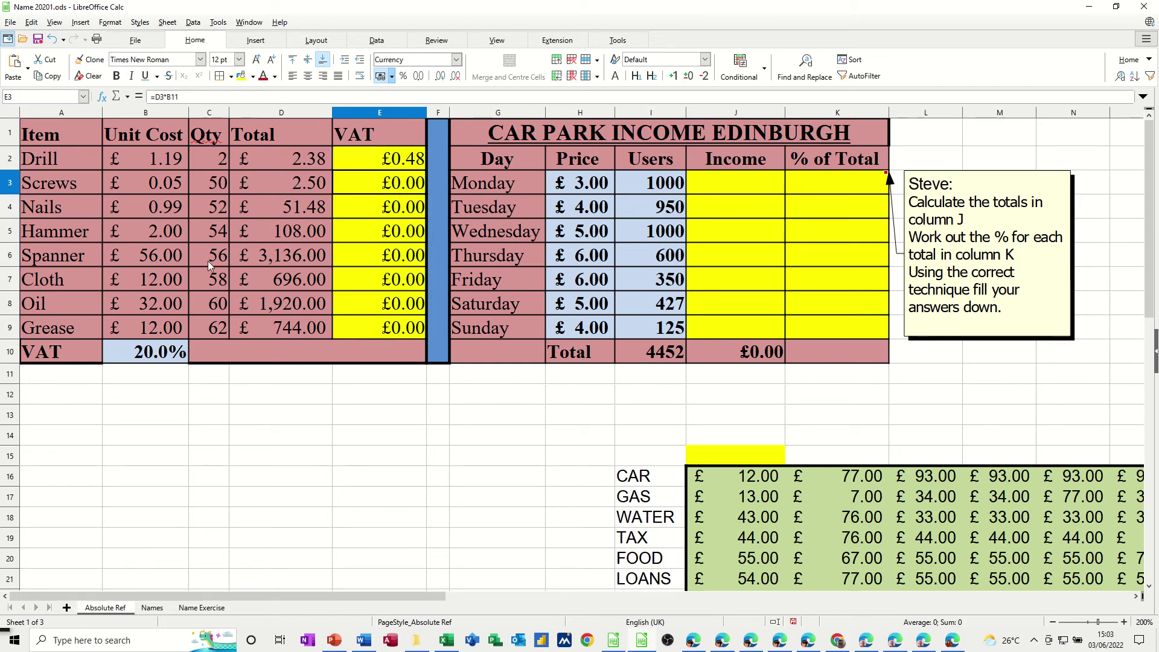
pyautogui.click(155, 356)
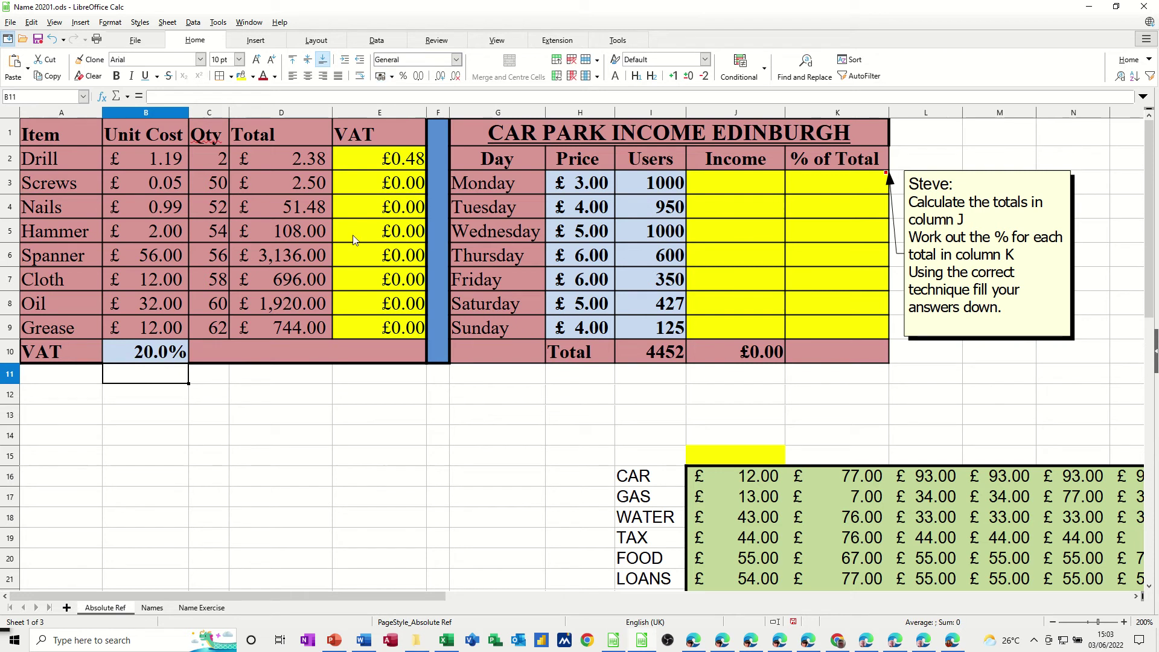
pyautogui.click(375, 207)
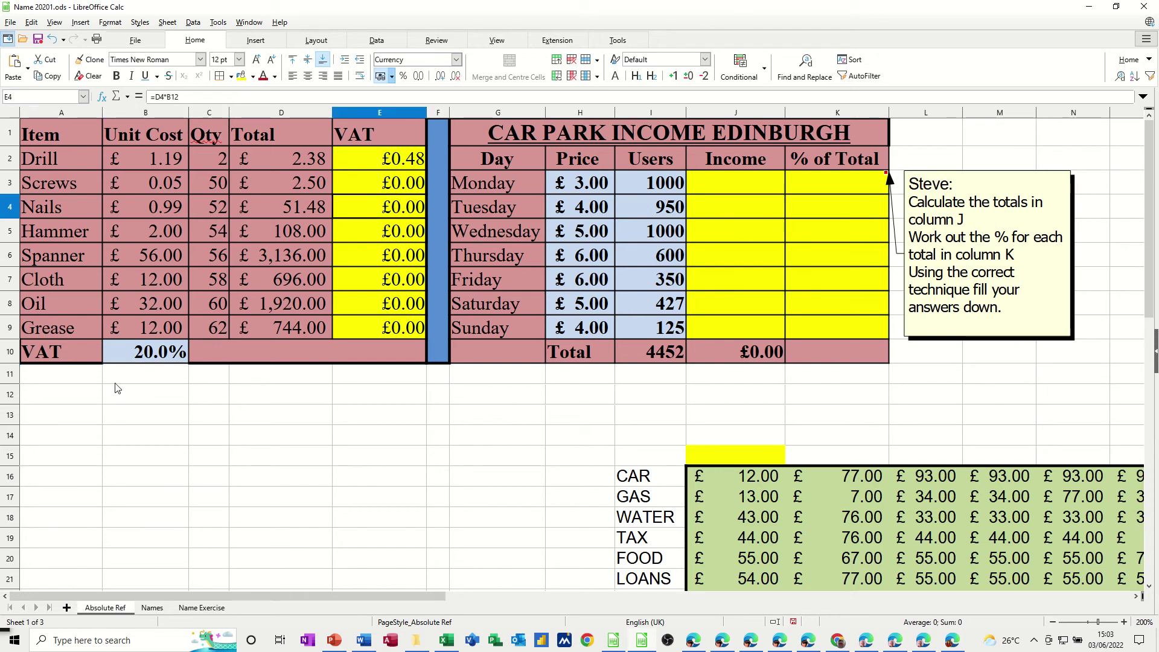
# Shade the empty cells B11:B17 yellow, then recheck the formulas in E4 and E3.
pyautogui.moveTo(138, 378); pyautogui.dragTo(141, 488)
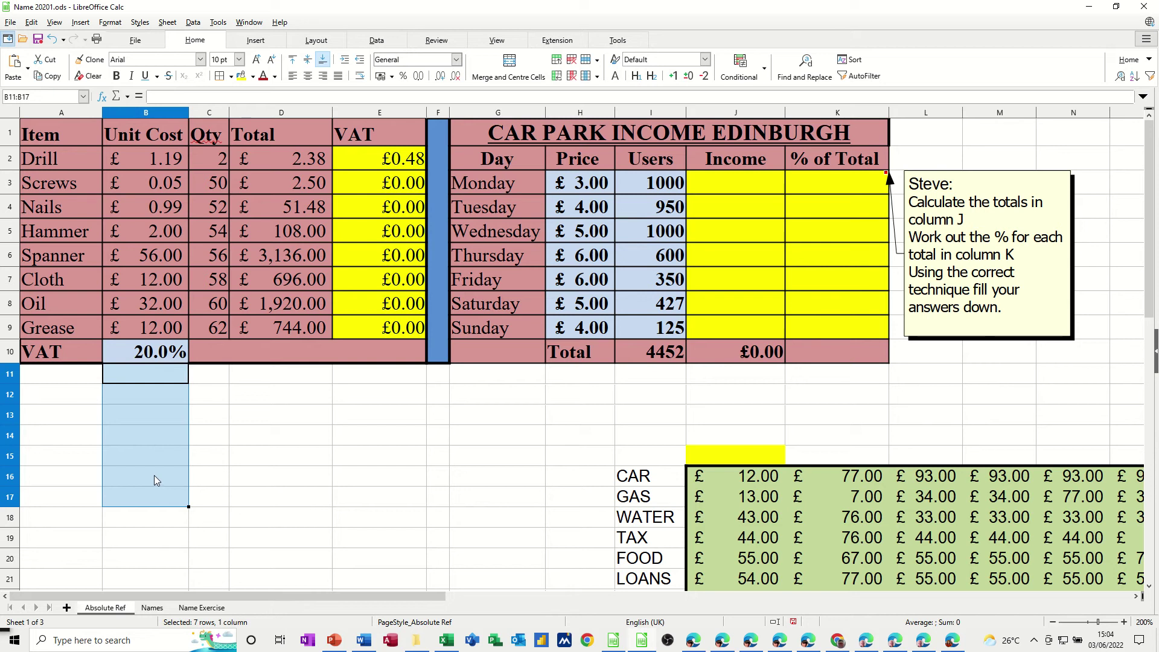
pyautogui.click(241, 76)
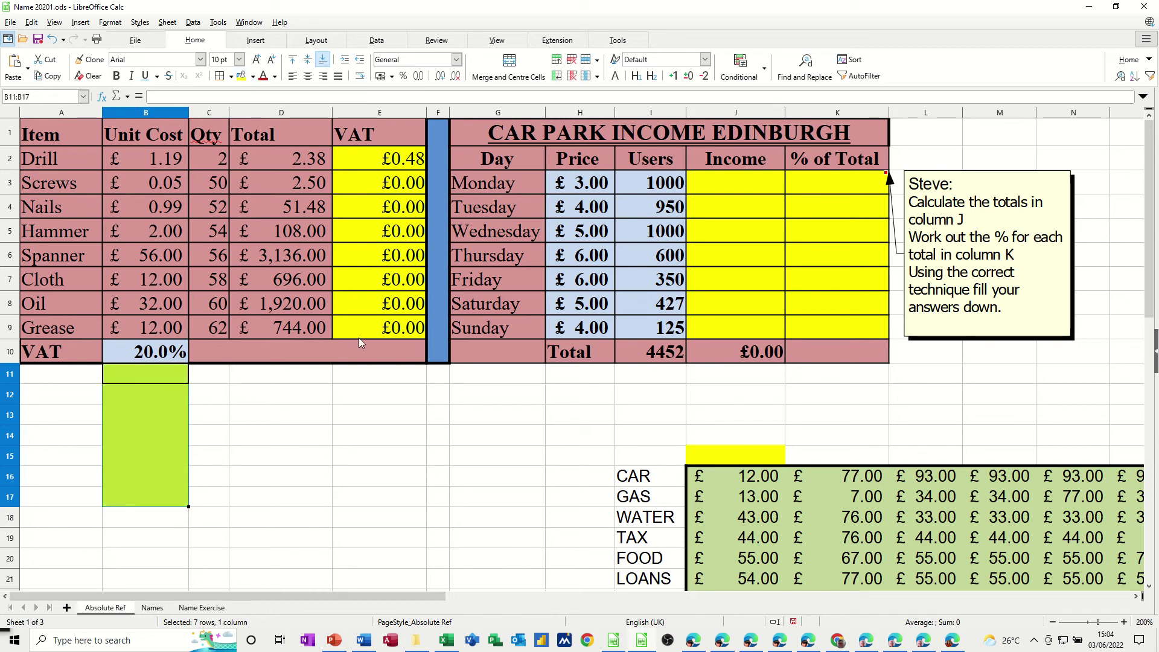
pyautogui.click(372, 205)
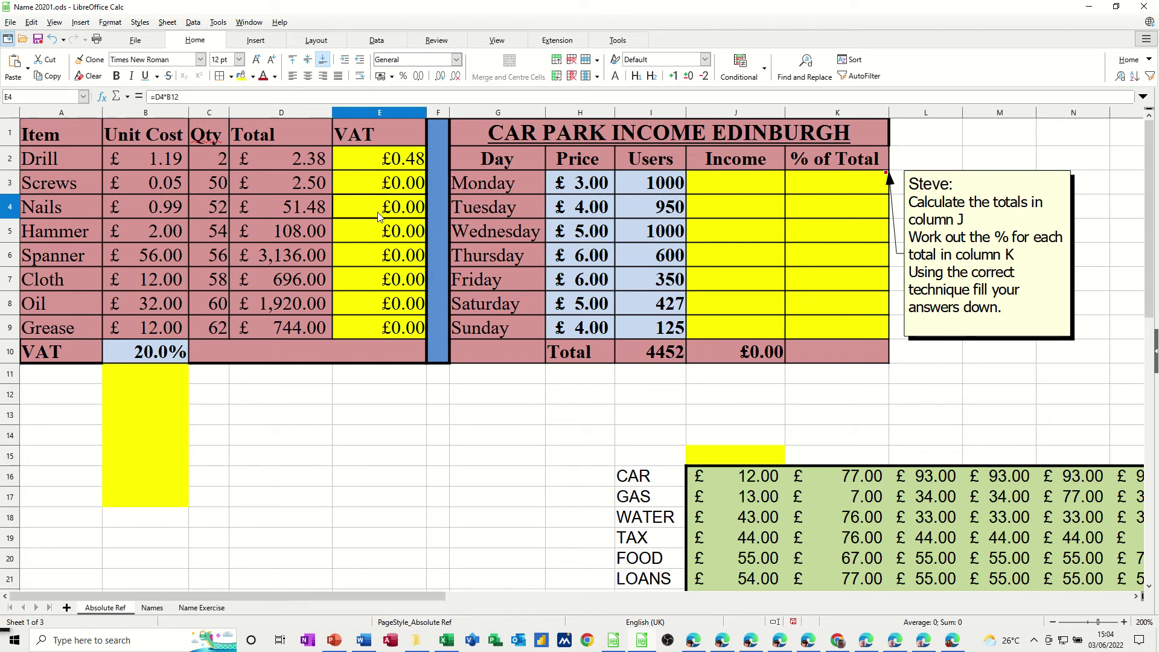
pyautogui.click(372, 185)
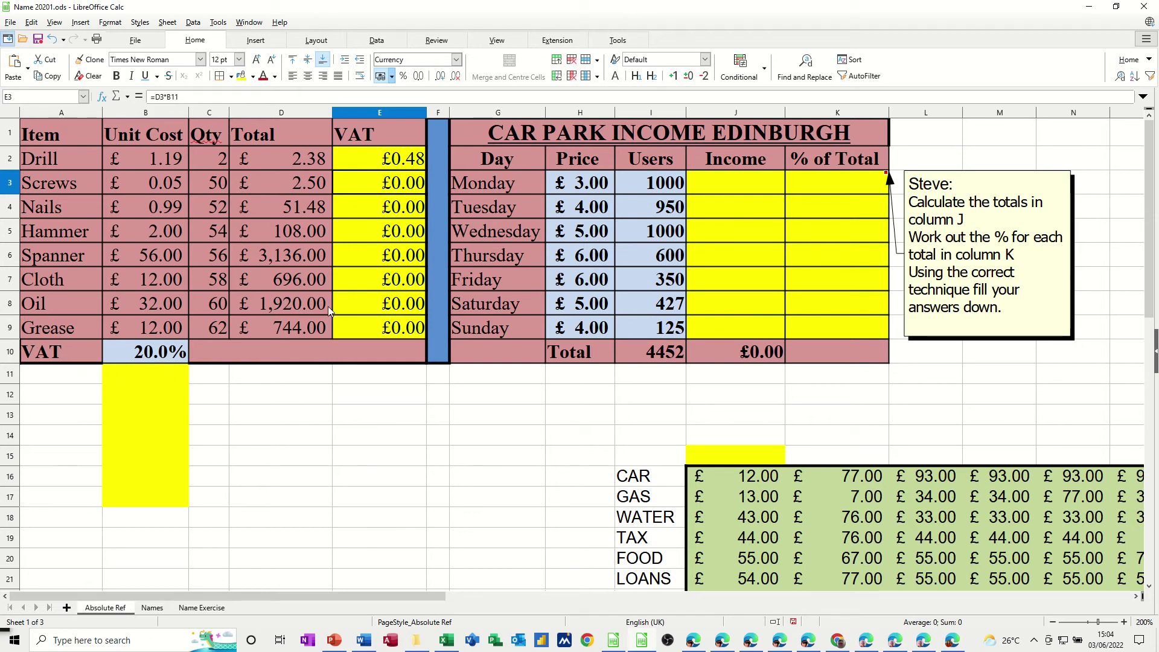
# Change E2's formula to =D2*$B$10 by making the B10 reference absolute with F4.
pyautogui.click(378, 163)
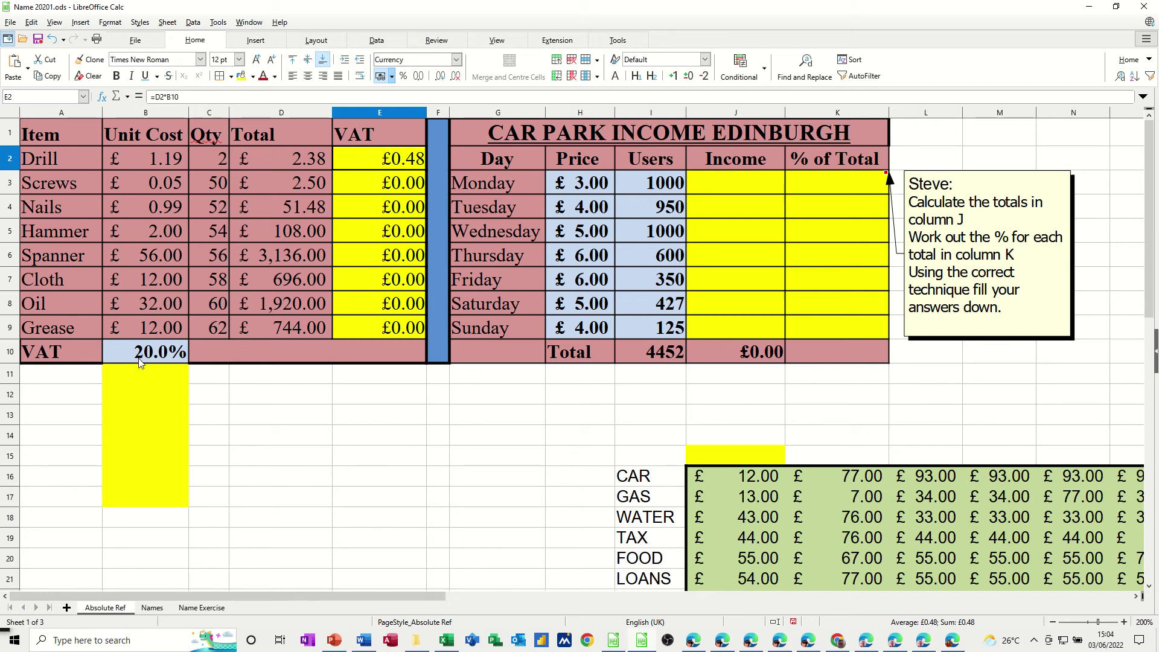
pyautogui.click(183, 98)
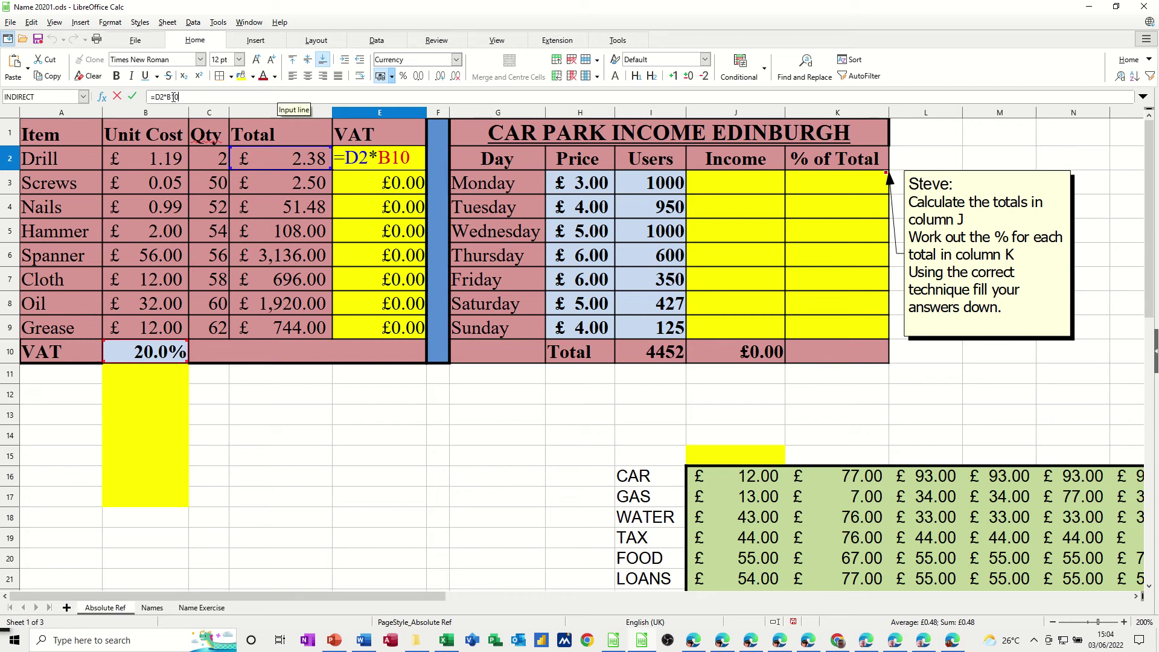
pyautogui.click(173, 98)
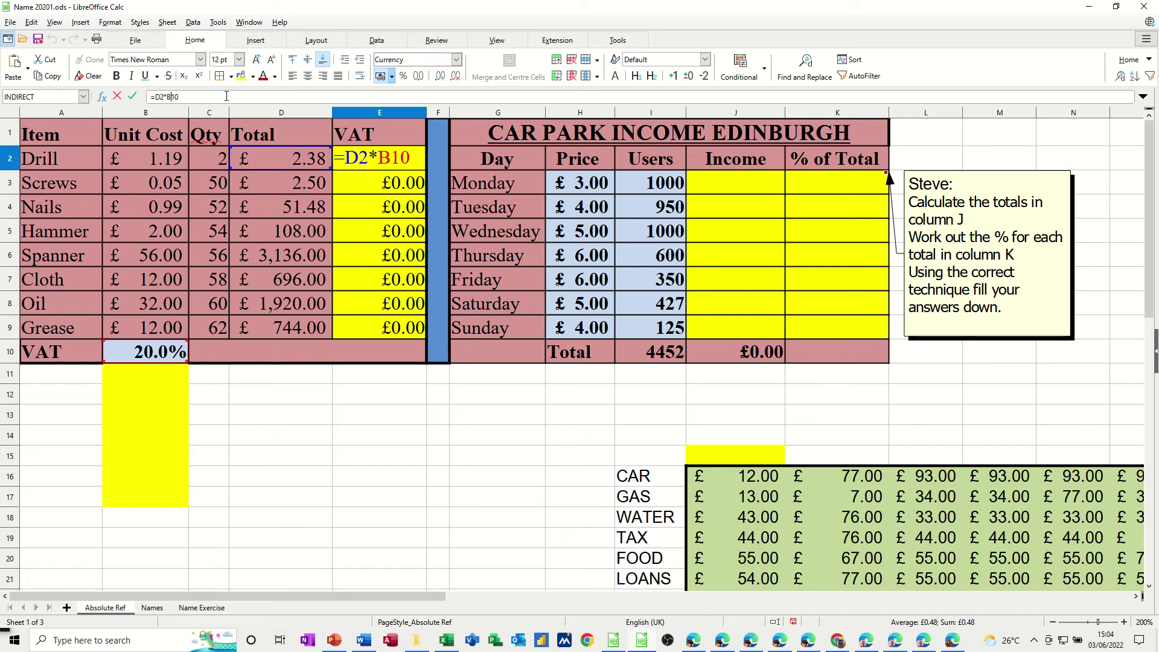
pyautogui.press('F4')
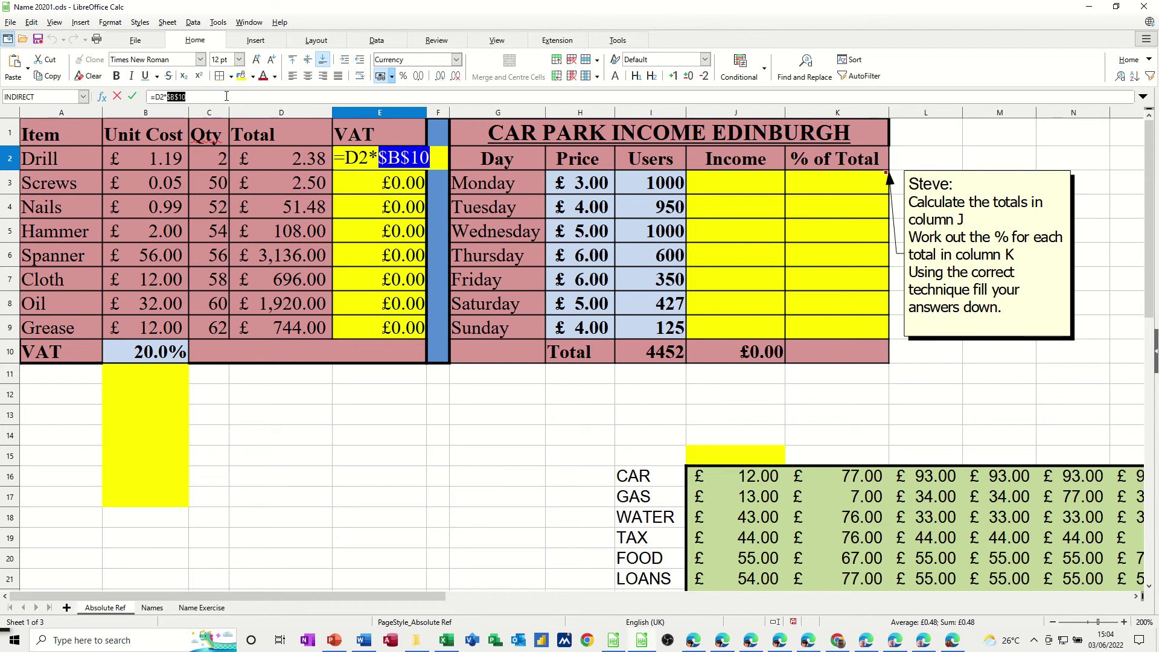
pyautogui.click(132, 97)
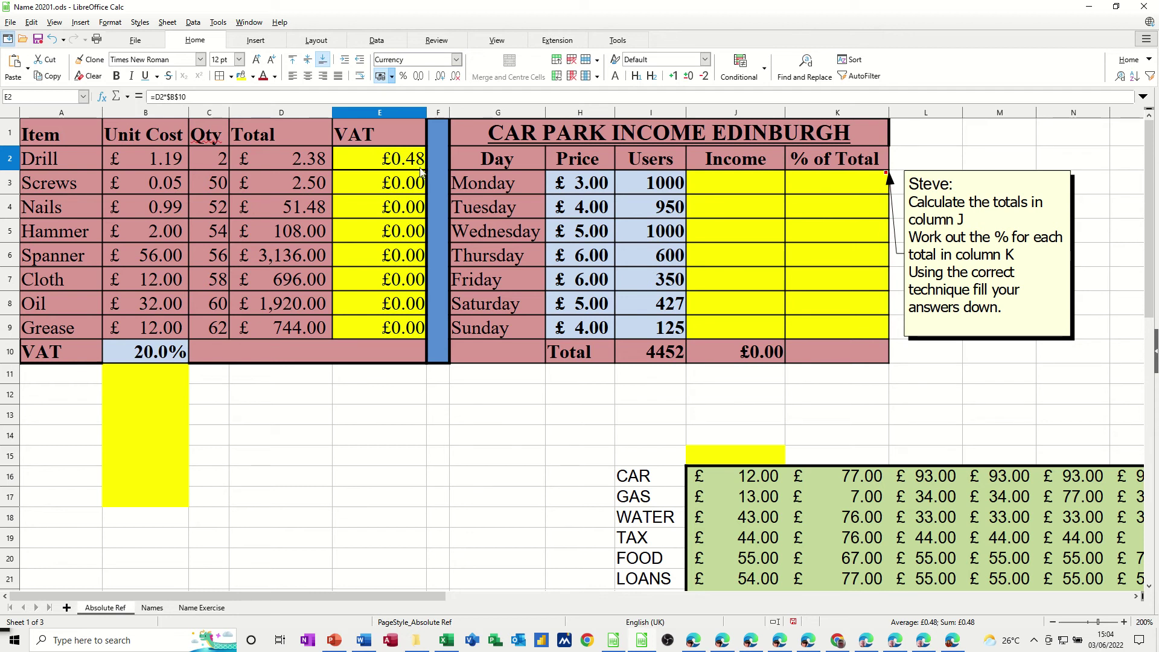
# Fill the locked VAT formula from E2 down to E9 and check the copies in E3–E7.
pyautogui.moveTo(426, 170); pyautogui.dragTo(415, 338)
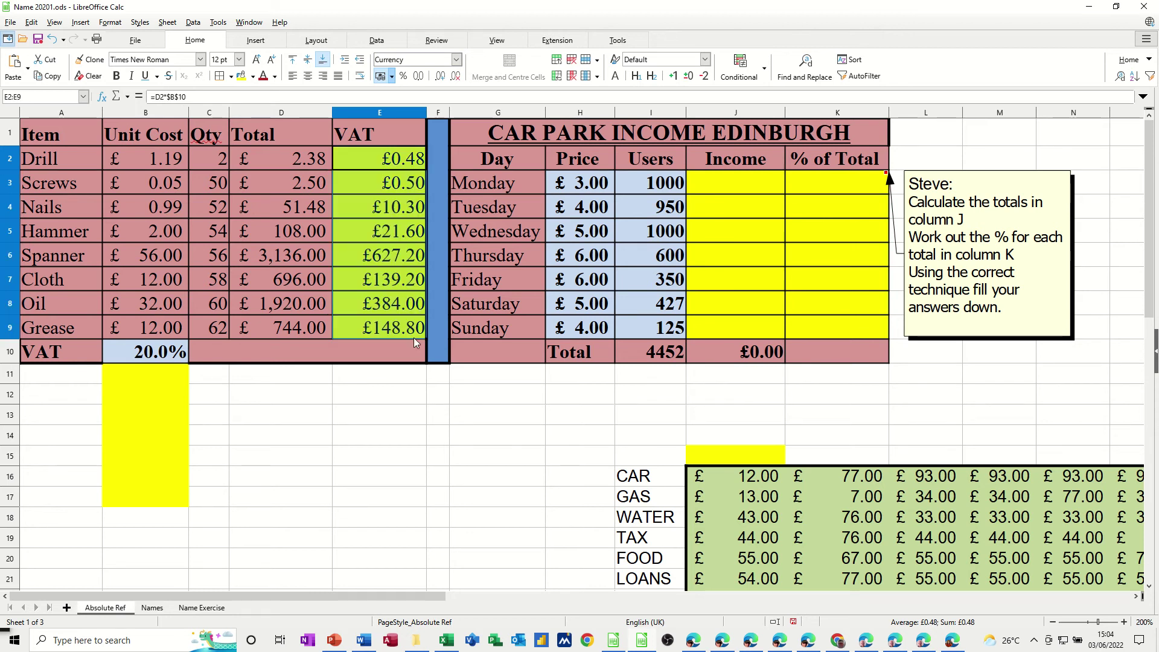
pyautogui.click(369, 181)
pyautogui.click(381, 209)
pyautogui.click(387, 233)
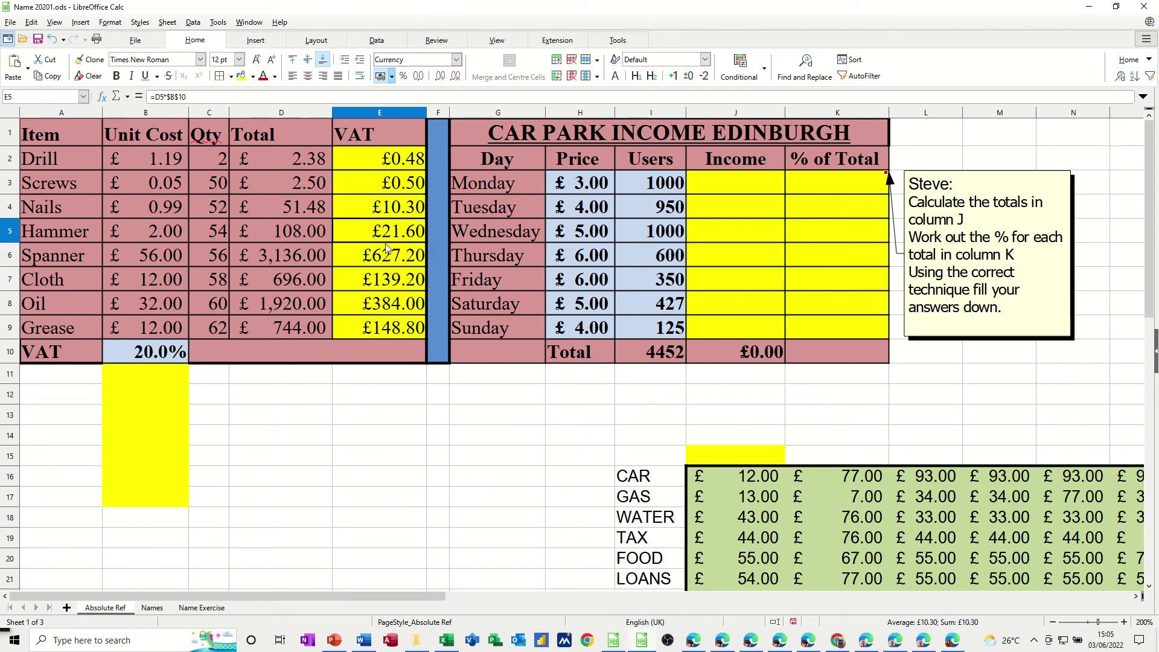
pyautogui.click(382, 264)
pyautogui.click(378, 284)
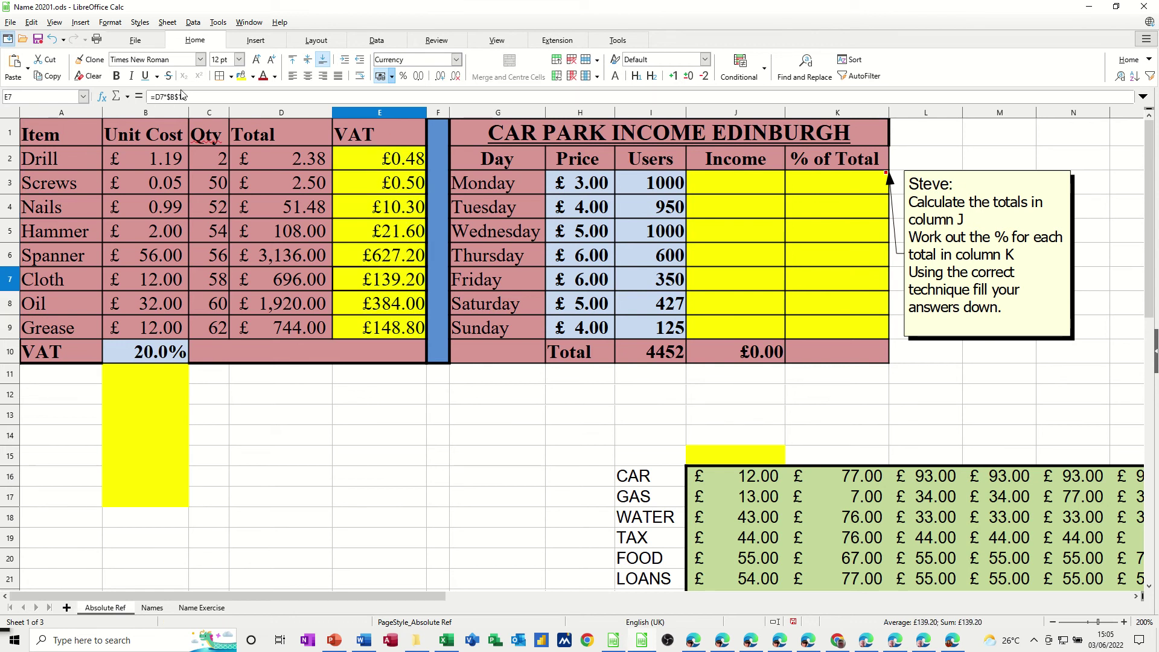
# Test a 25% VAT rate in B10, then undo it back to 20%.
pyautogui.click(139, 356)
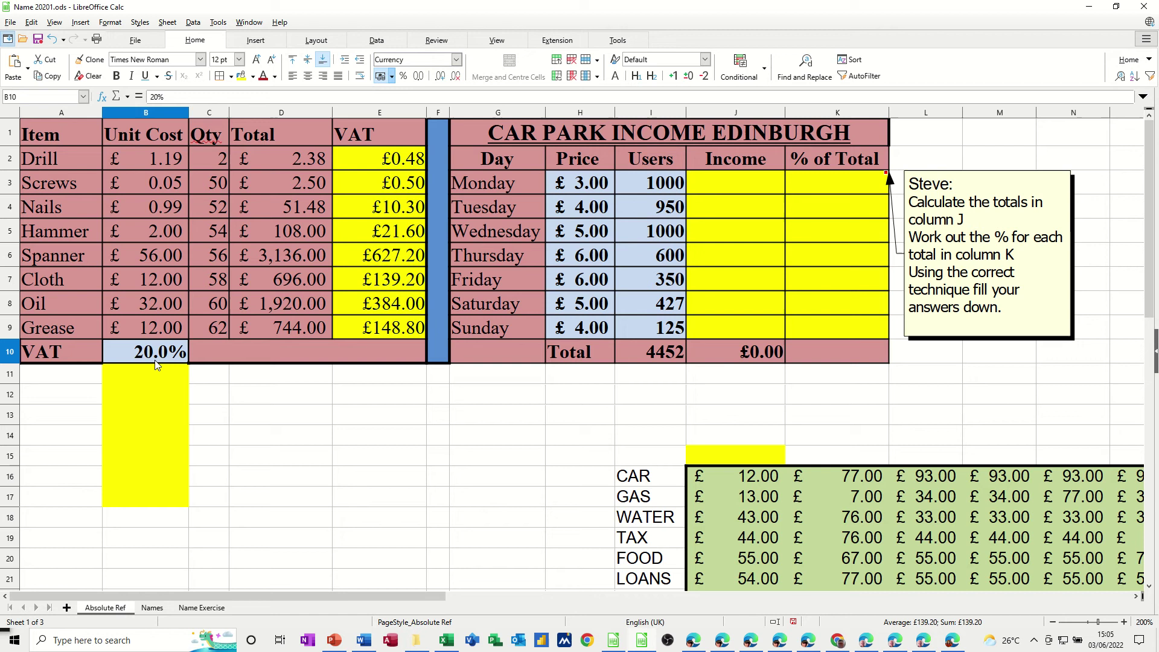
pyautogui.write('25')
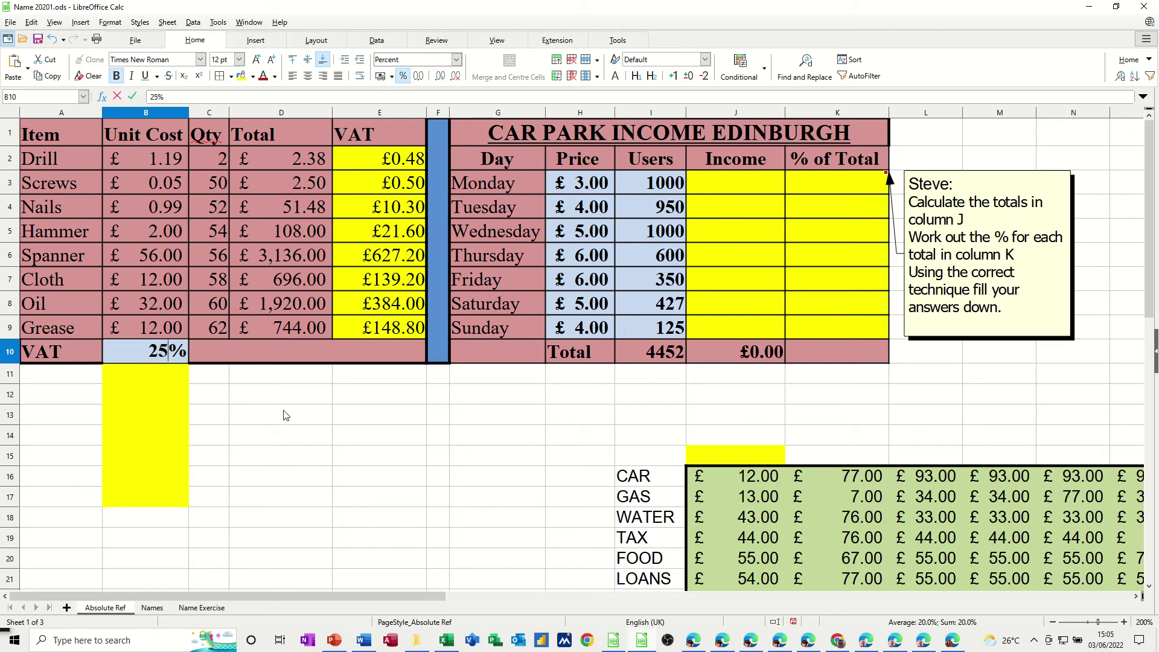
pyautogui.press('Return')
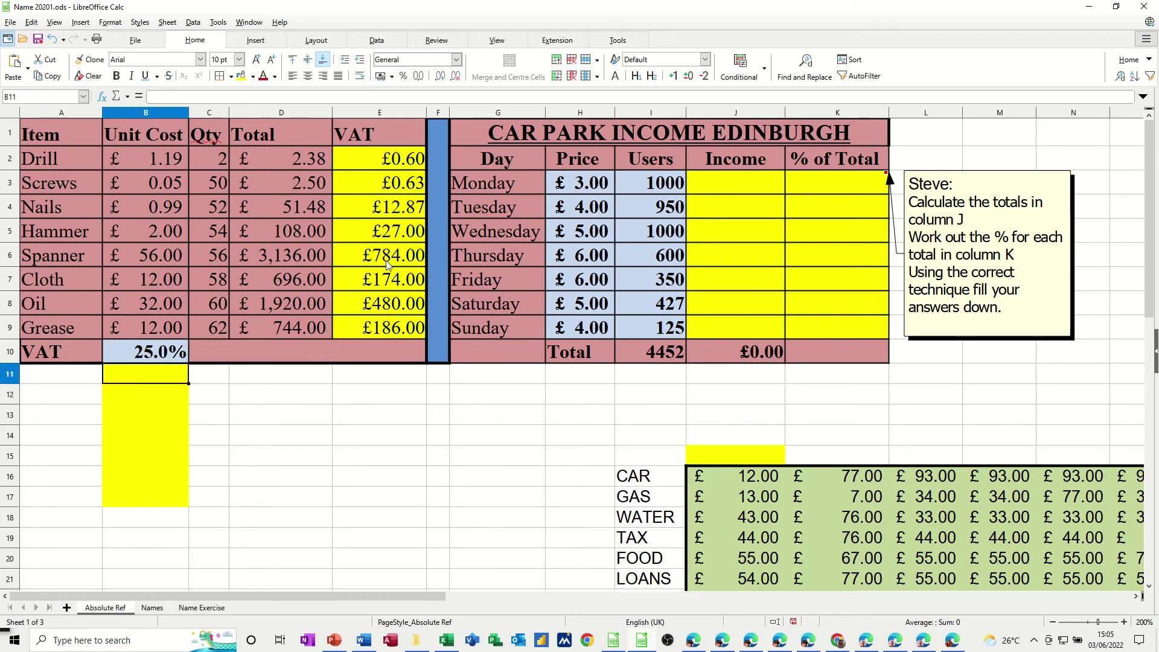
pyautogui.hotkey('ctrl', 'z')
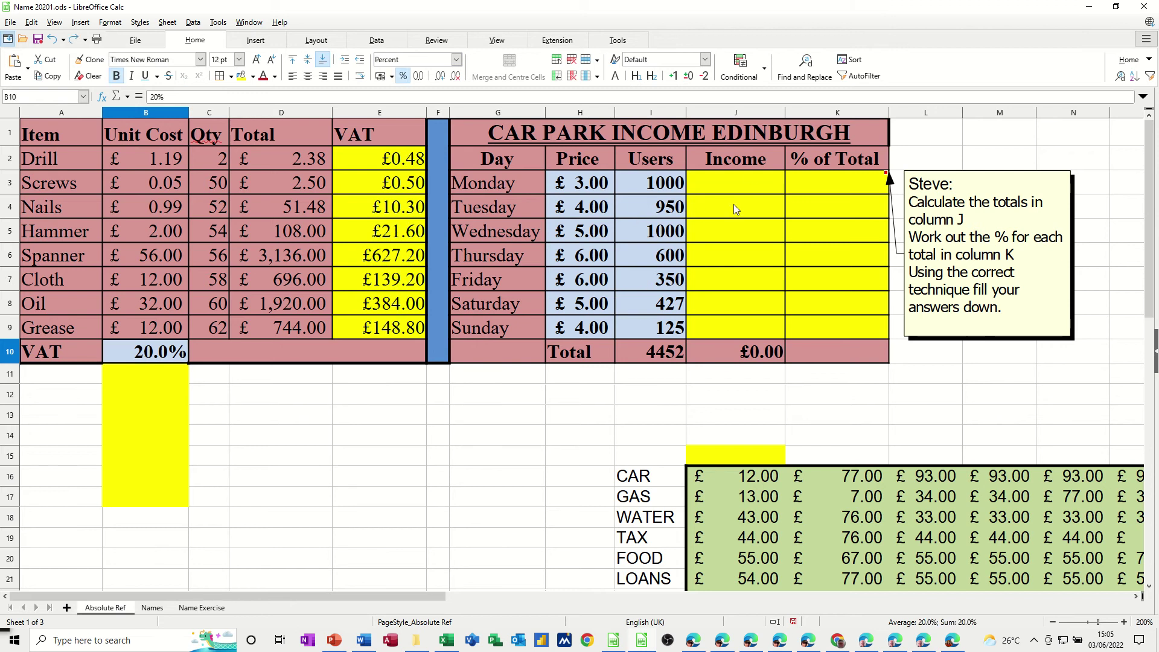
# Enter =H3*I3 in J3 and fill the Income column down to Sunday in J9.
pyautogui.click(729, 184)
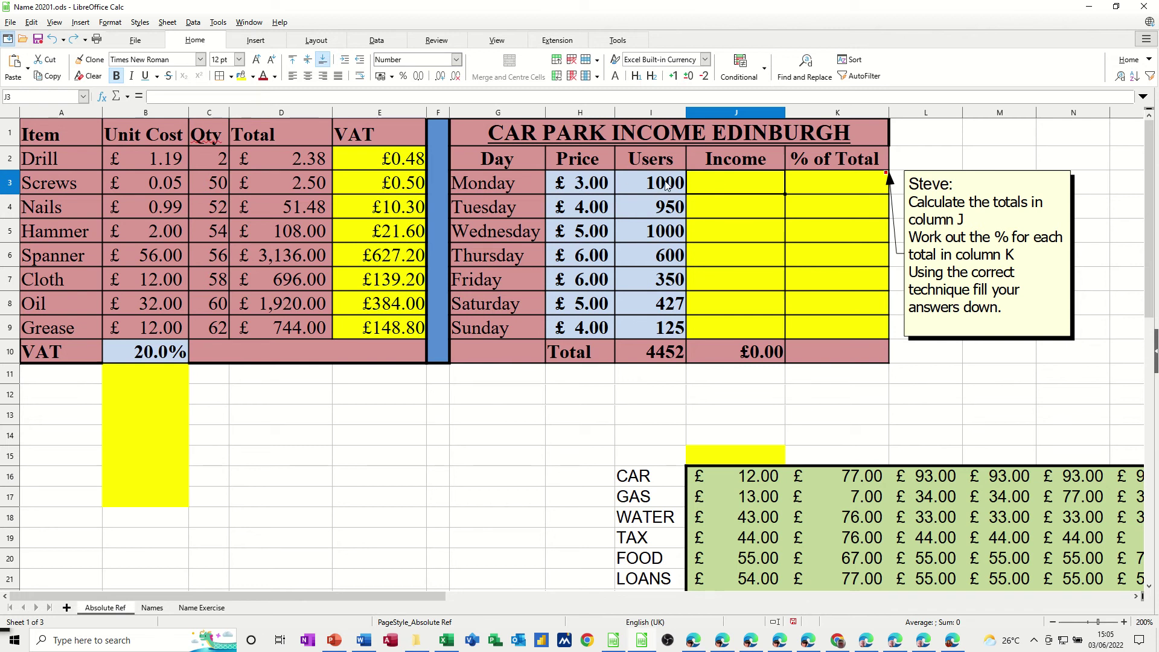
pyautogui.write('=')
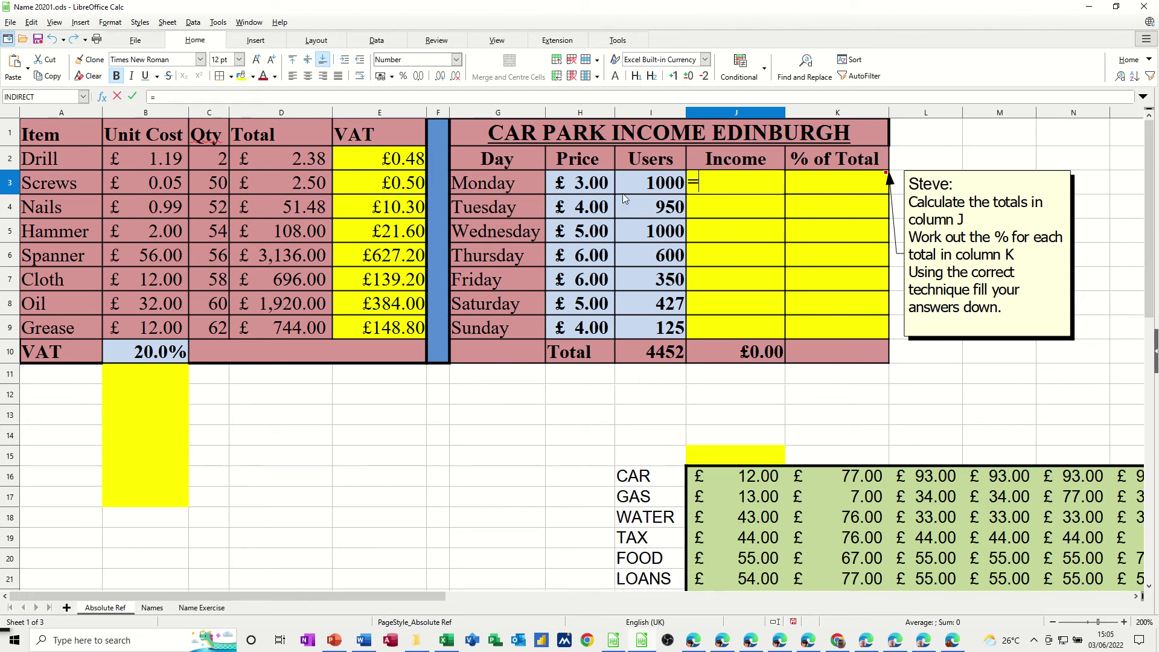
pyautogui.click(581, 182)
pyautogui.write('*')
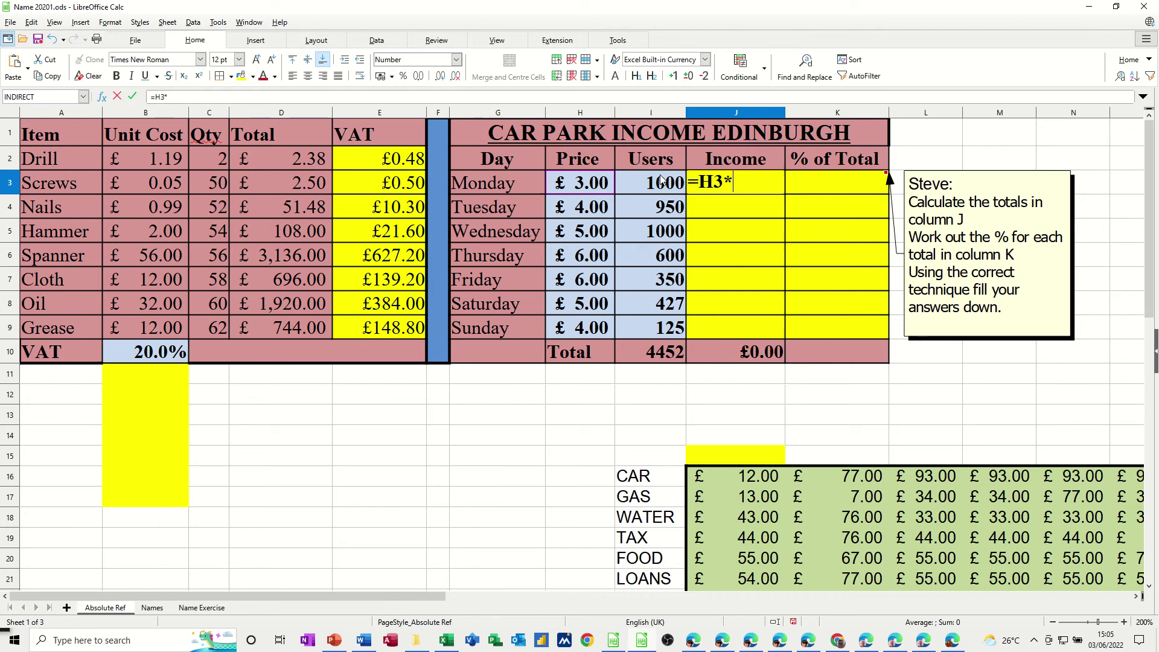
pyautogui.click(664, 181)
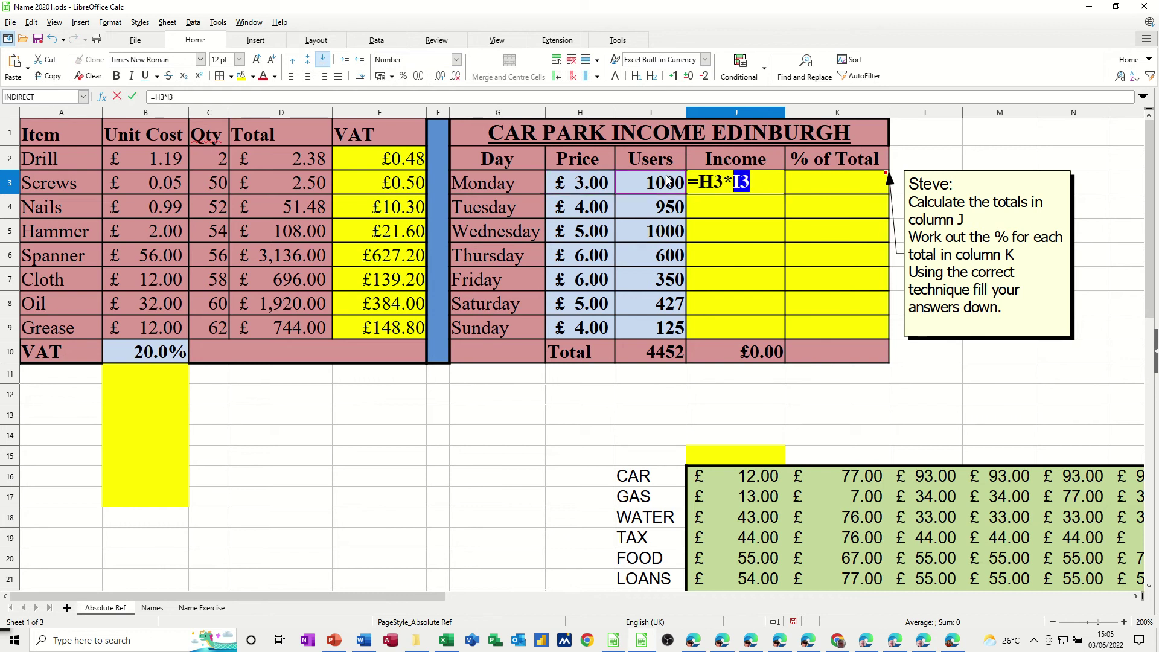
pyautogui.click(131, 96)
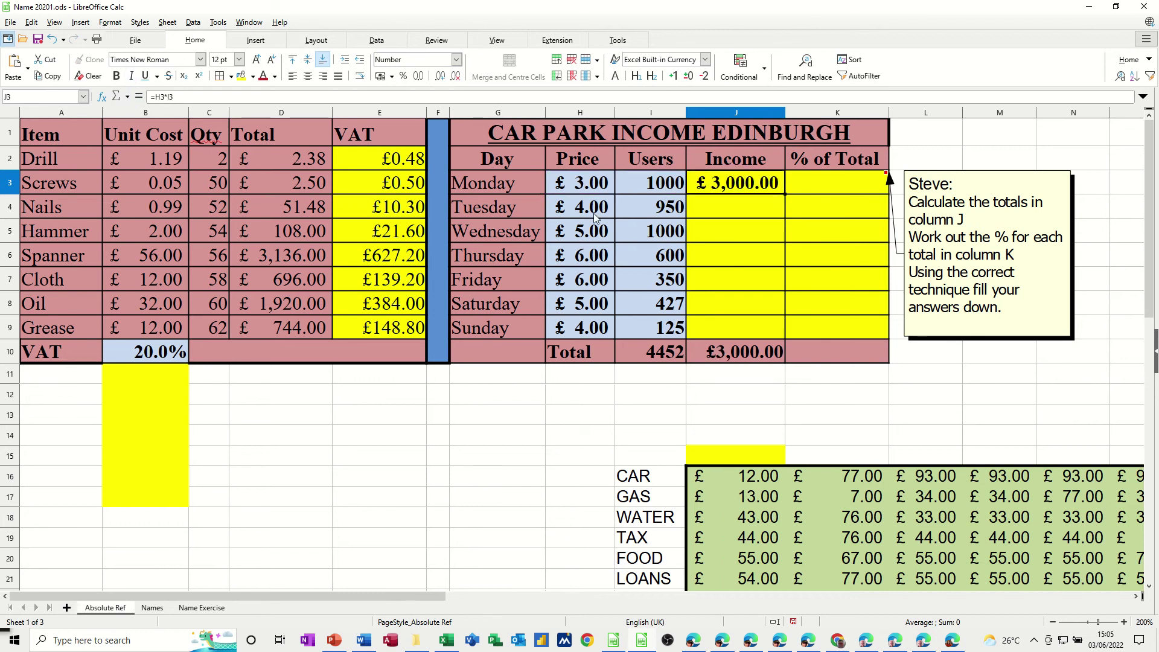
pyautogui.doubleClick(786, 194)
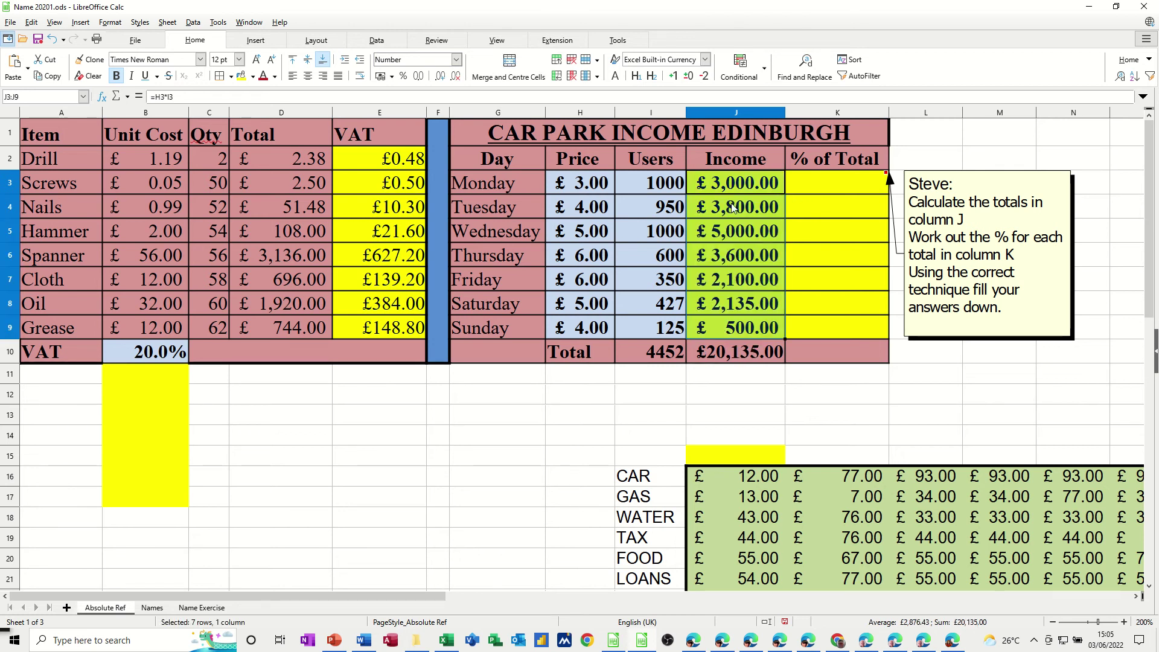
pyautogui.click(826, 188)
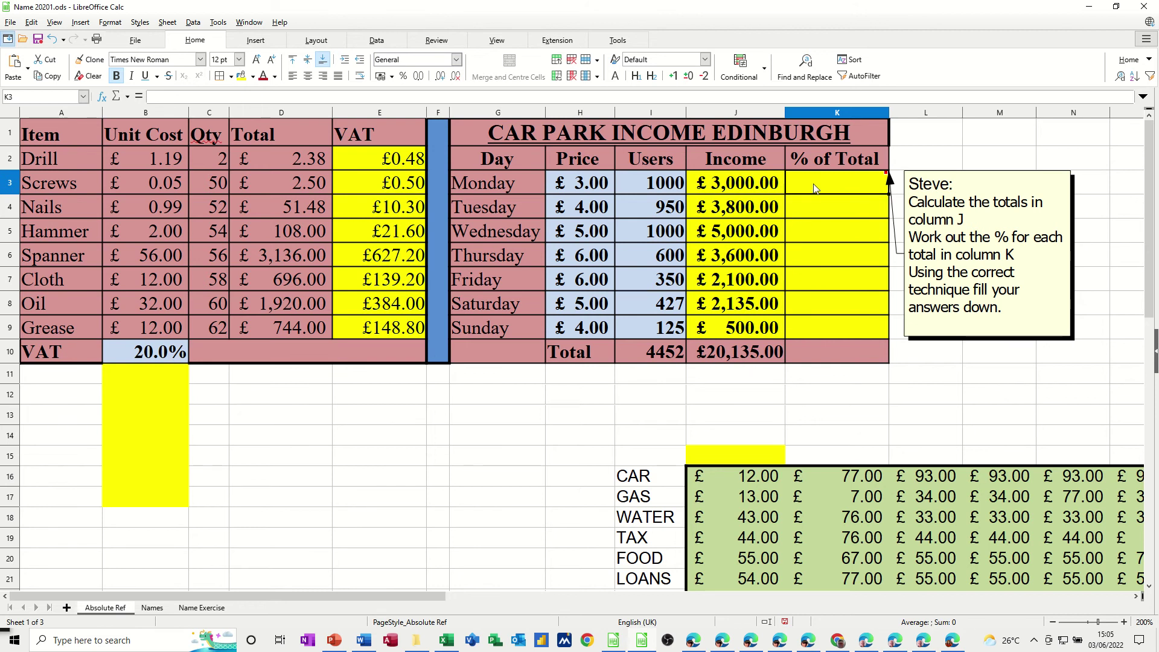
# Enter =J3/$J$10 in K3, format it as a percentage, and fill it down through K10.
pyautogui.write('=')
pyautogui.click(749, 189)
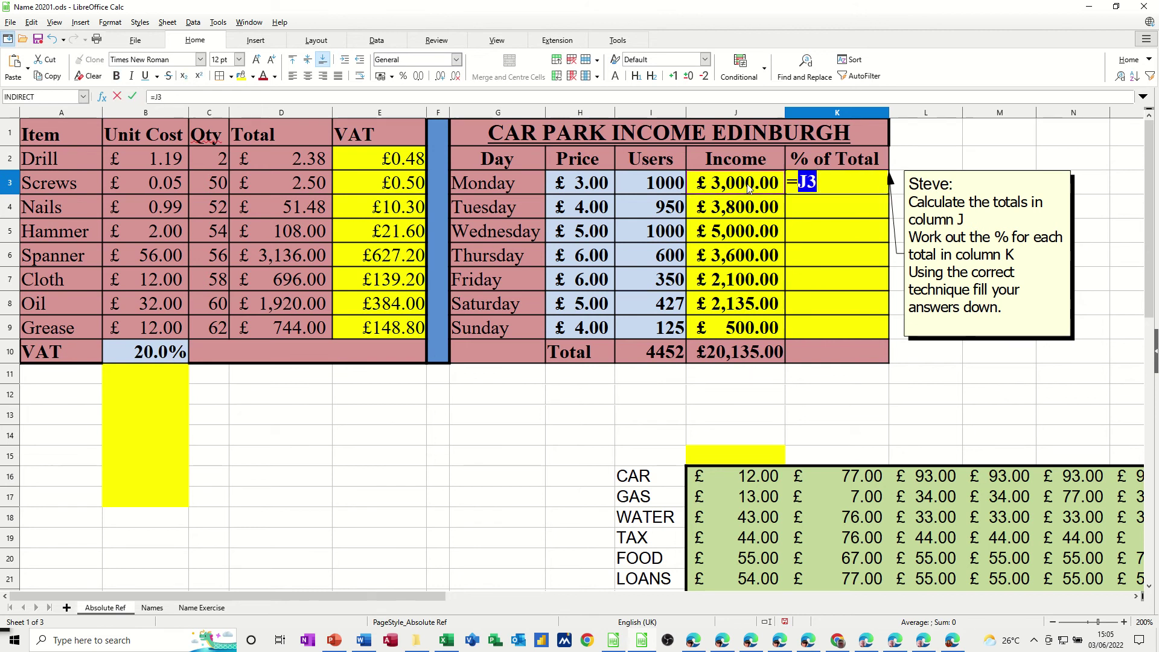
pyautogui.write('/')
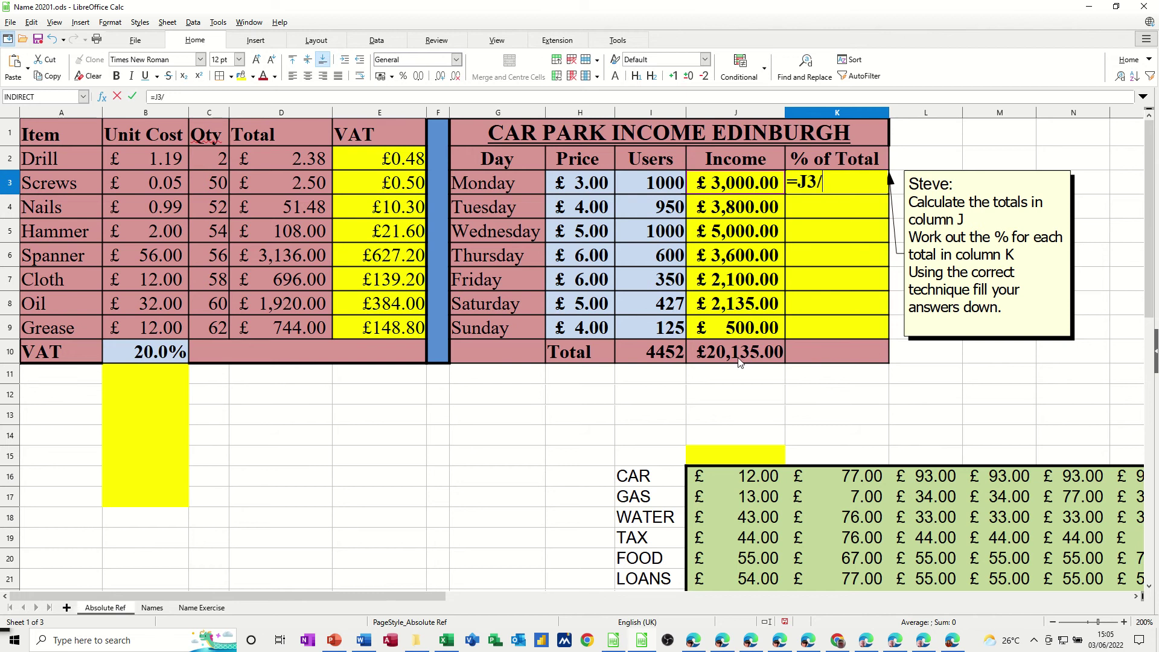
pyautogui.click(738, 358)
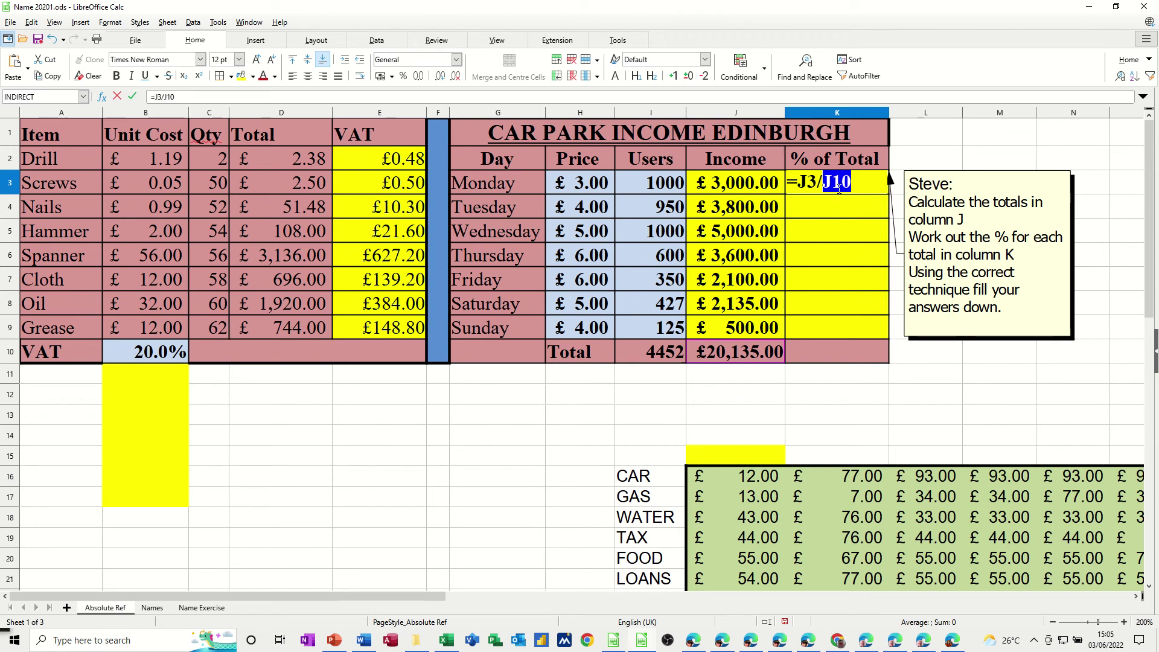
pyautogui.press('F4')
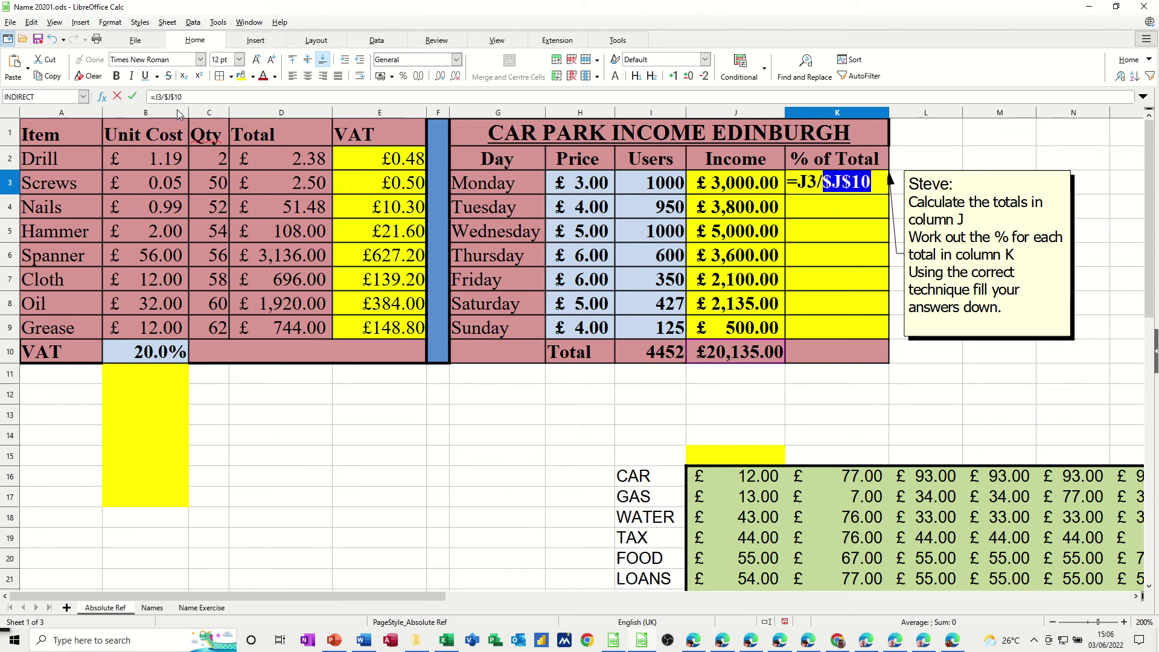
pyautogui.click(132, 98)
pyautogui.click(402, 76)
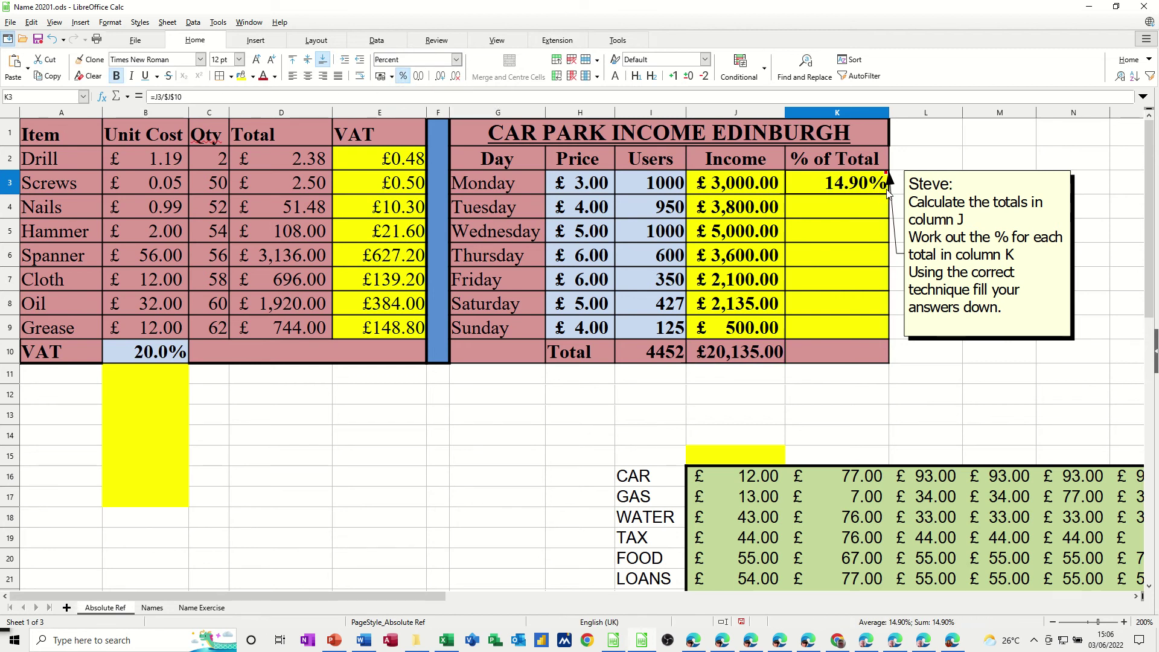
pyautogui.moveTo(888, 192); pyautogui.dragTo(848, 354)
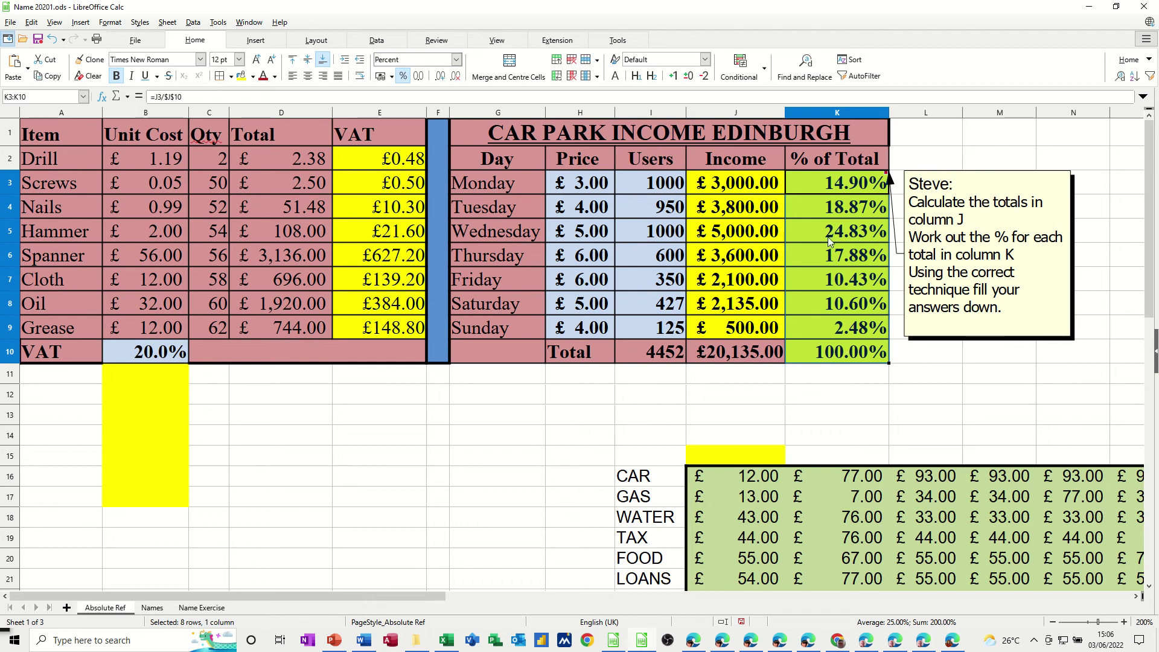
# Enter 30 in E12, then start and cancel a mistaken formula in D12.
pyautogui.click(277, 397)
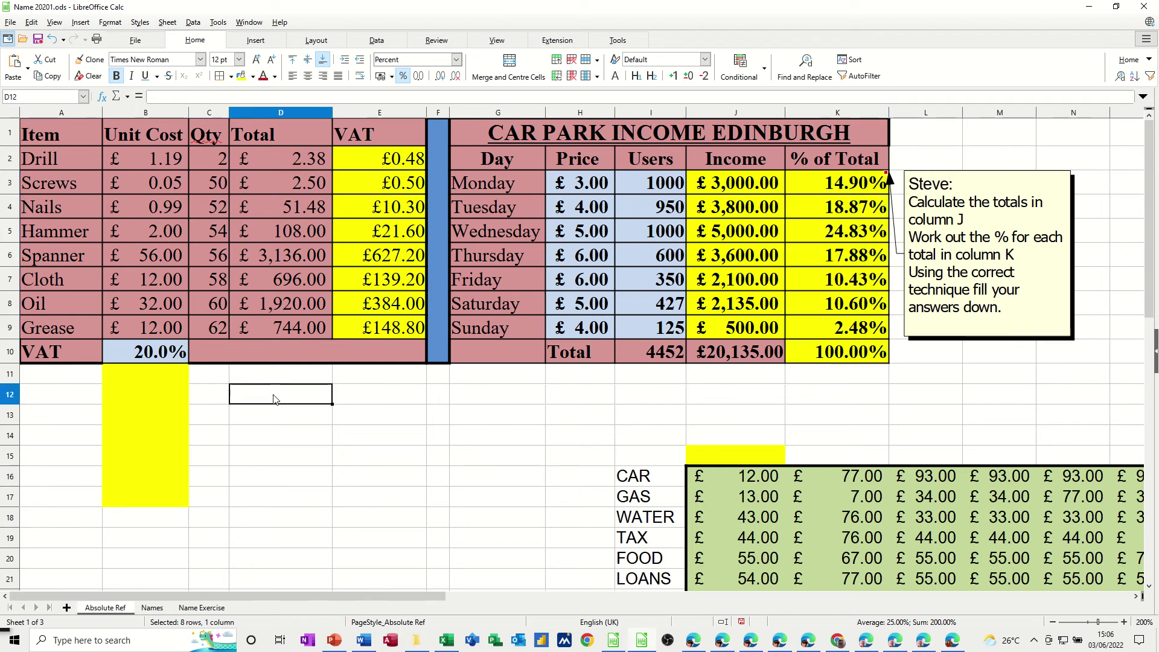
pyautogui.click(355, 402)
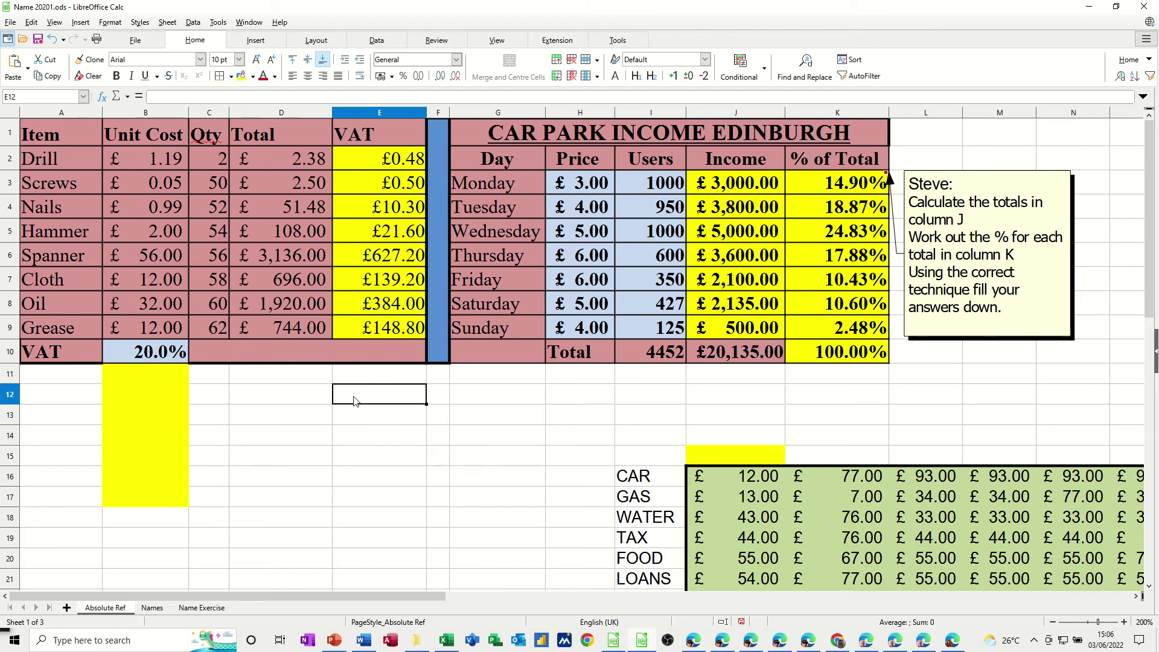
pyautogui.write('30')
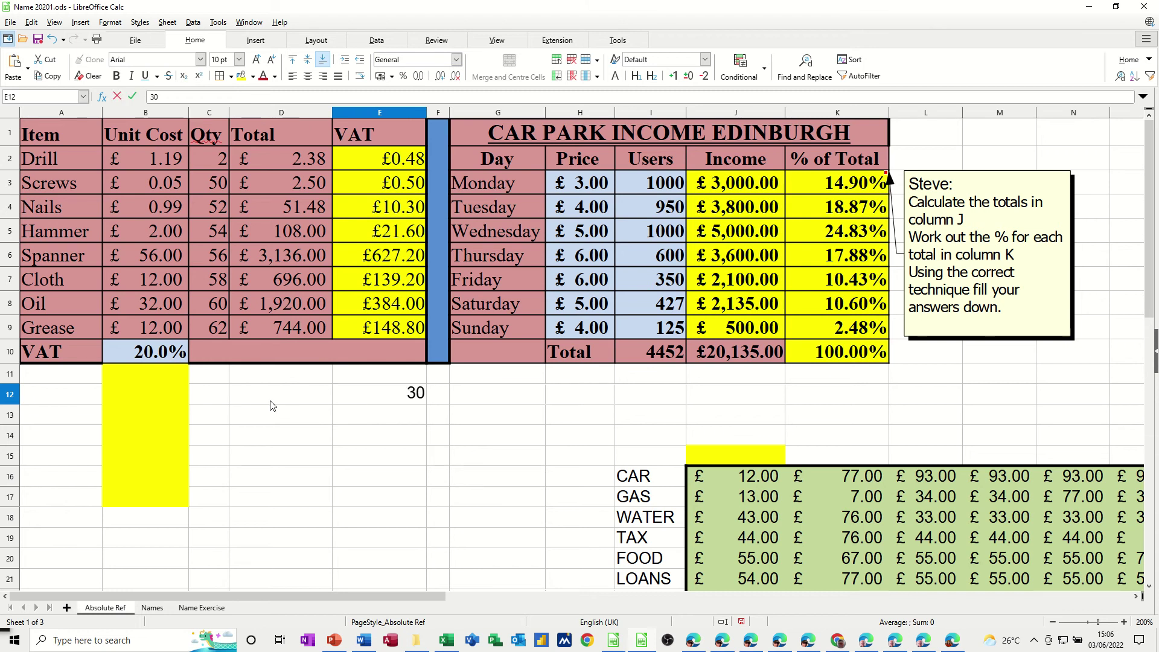
pyautogui.click(270, 399)
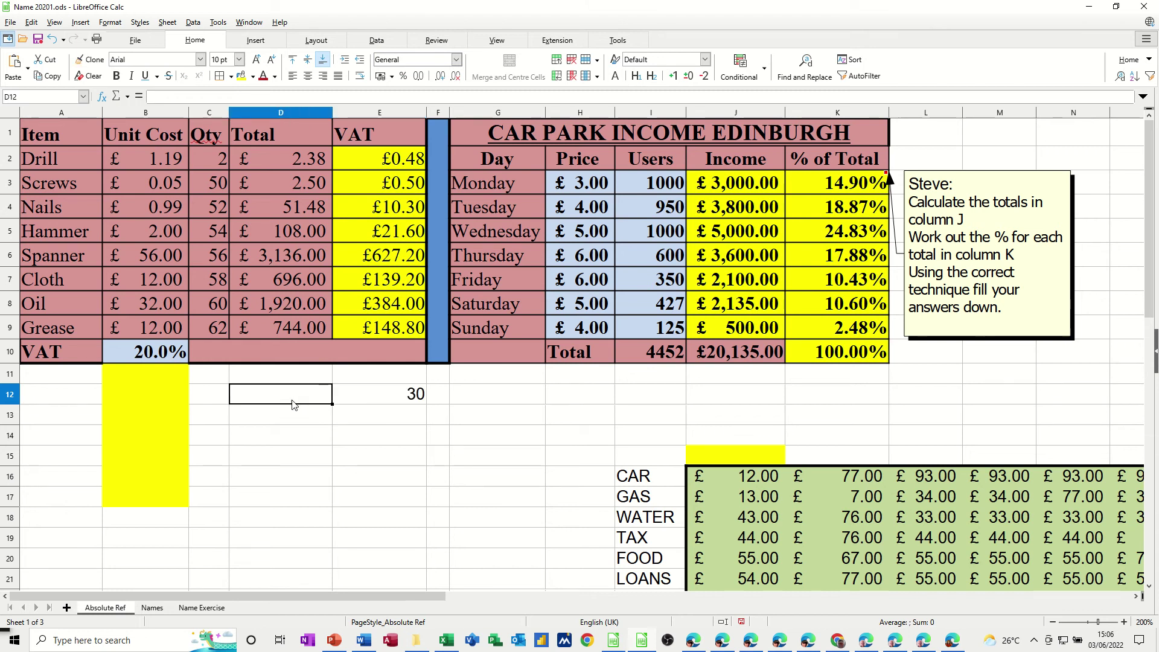
pyautogui.write('=')
pyautogui.click(381, 398)
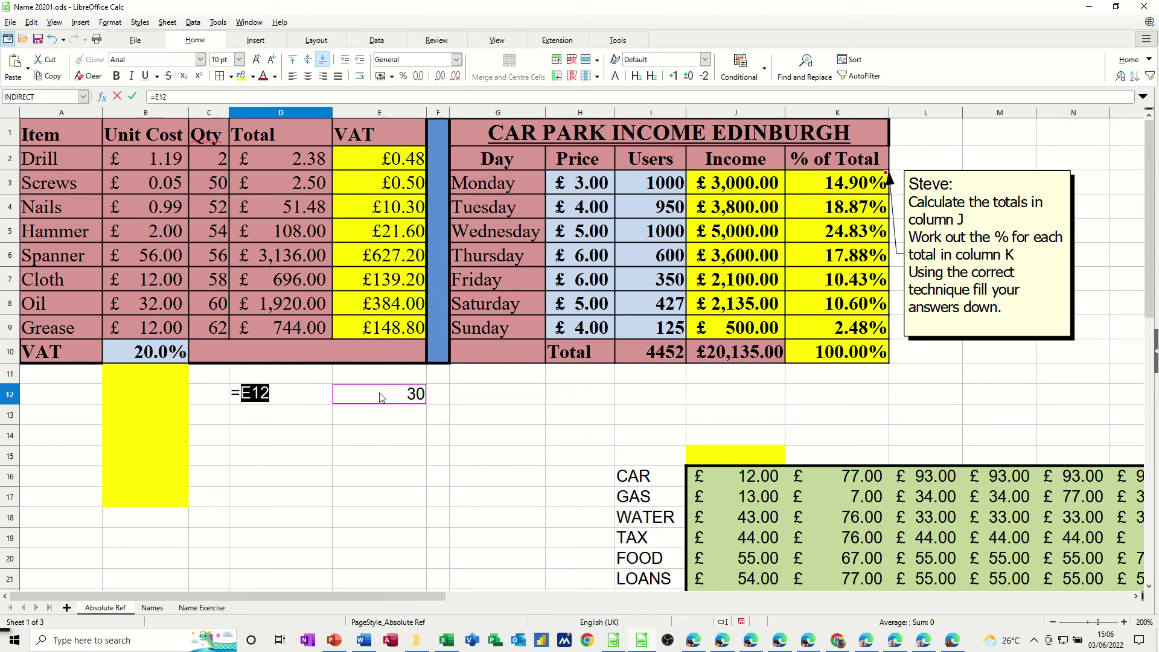
pyautogui.write('*')
pyautogui.click(302, 416)
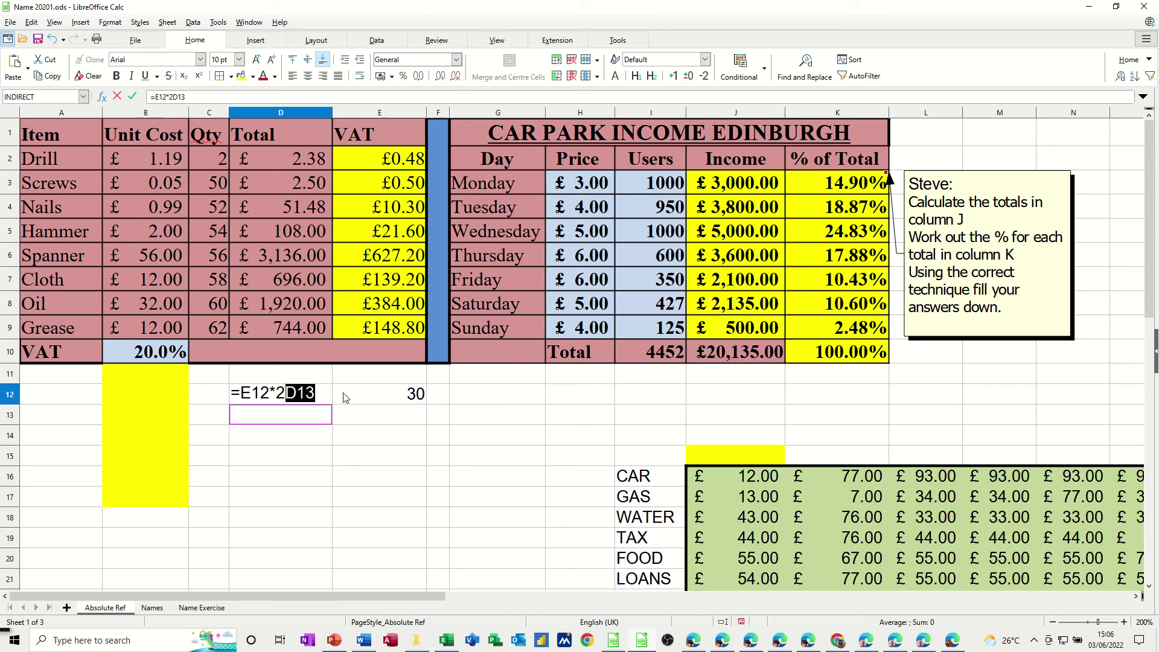
pyautogui.click(118, 97)
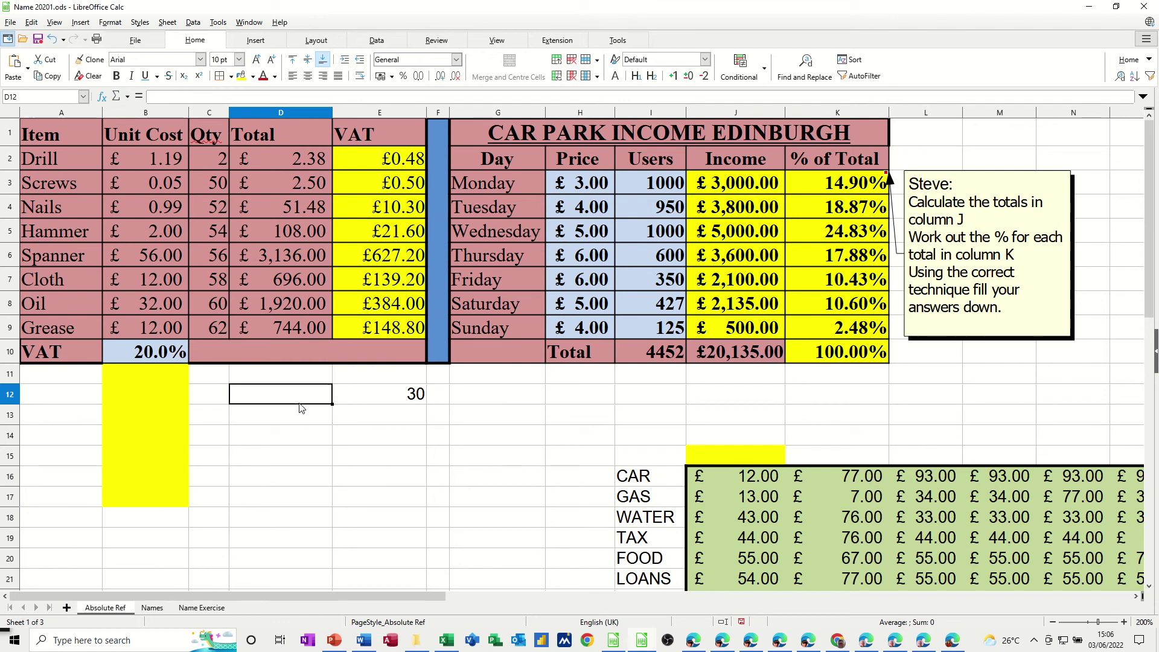
# Enter =E12*2 in D12 to get 60 and fill it down to D15, which yields zeros.
pyautogui.write('=')
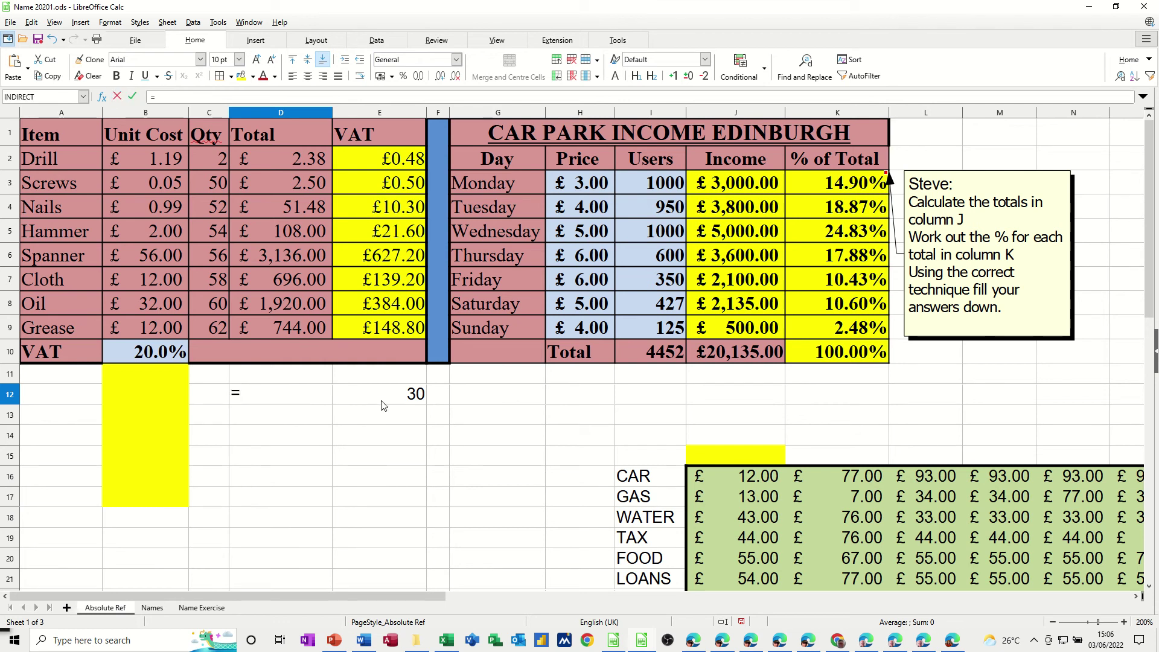
pyautogui.click(382, 404)
pyautogui.write('*')
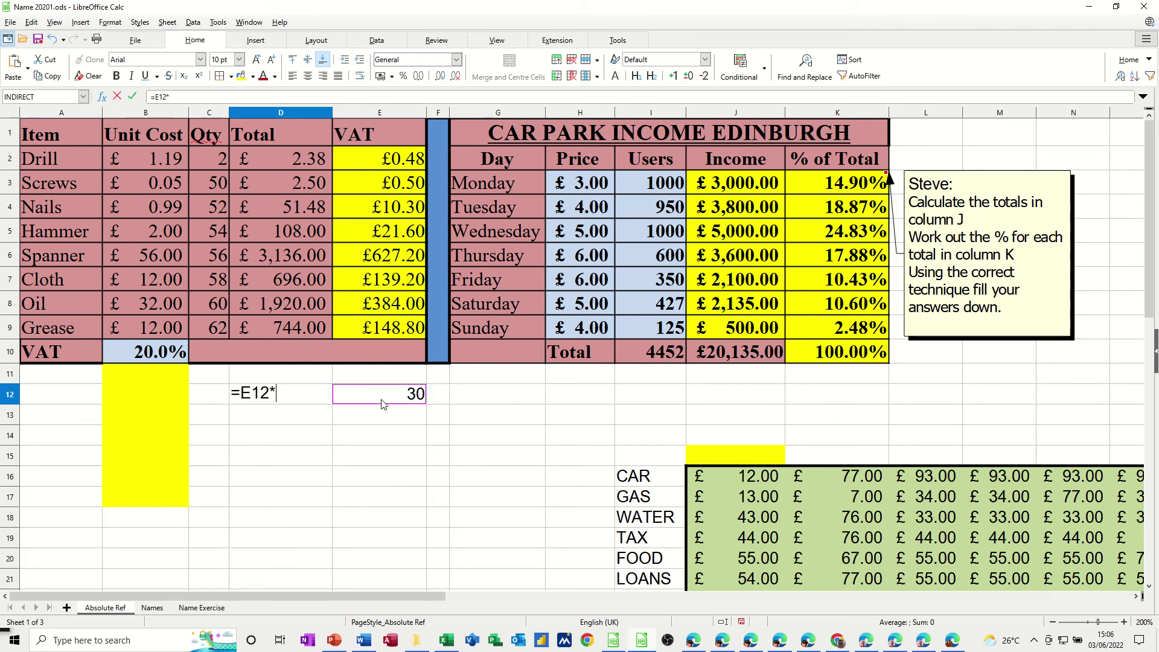
pyautogui.write('2')
pyautogui.click(133, 98)
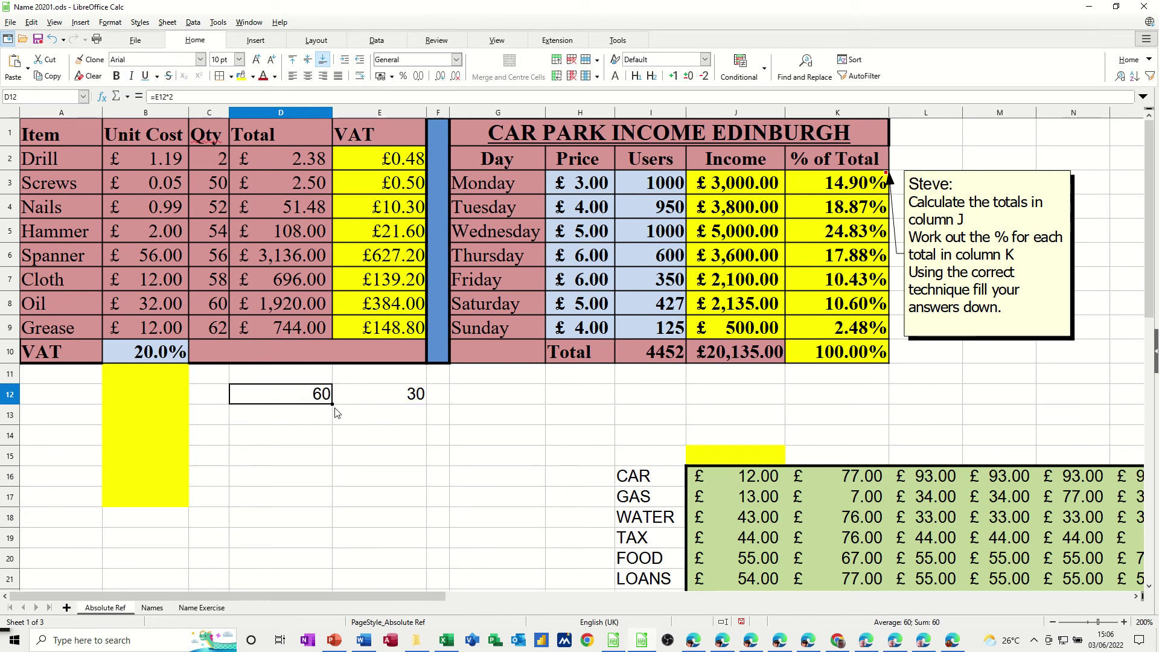
pyautogui.moveTo(333, 403); pyautogui.dragTo(330, 473)
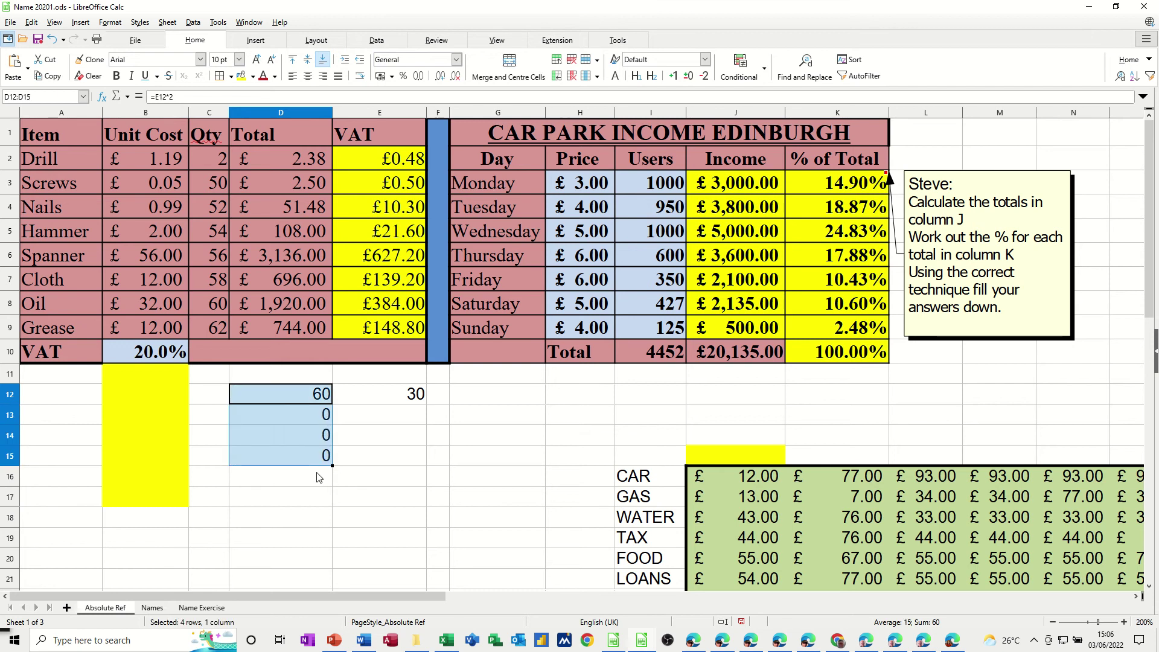
pyautogui.click(319, 401)
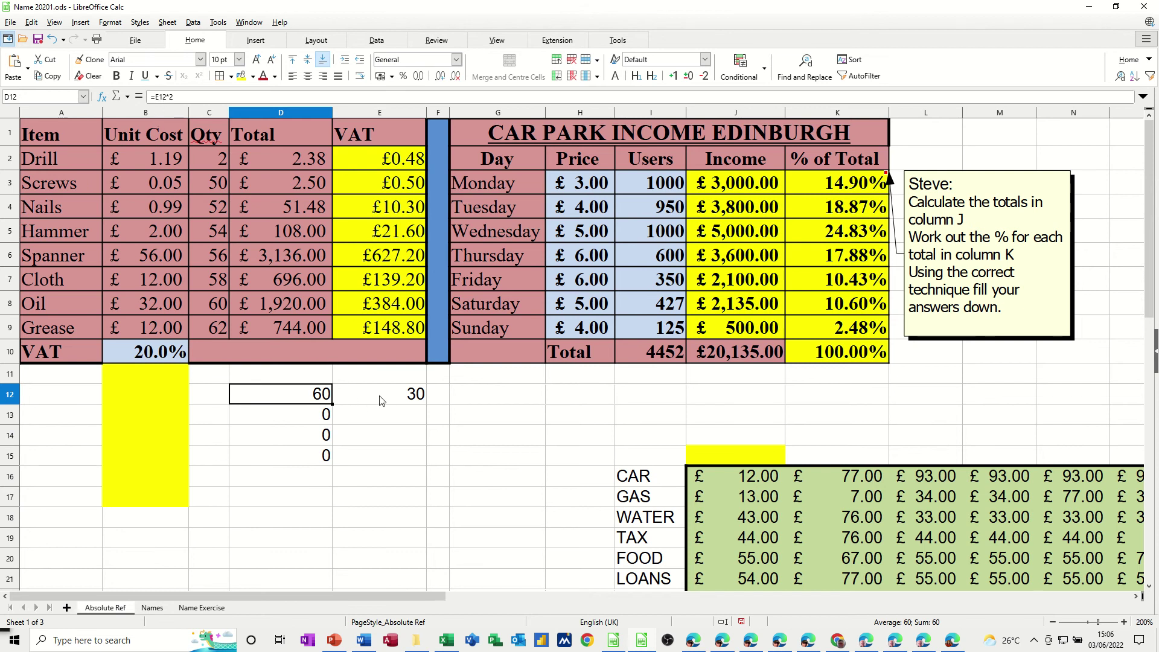
pyautogui.click(155, 100)
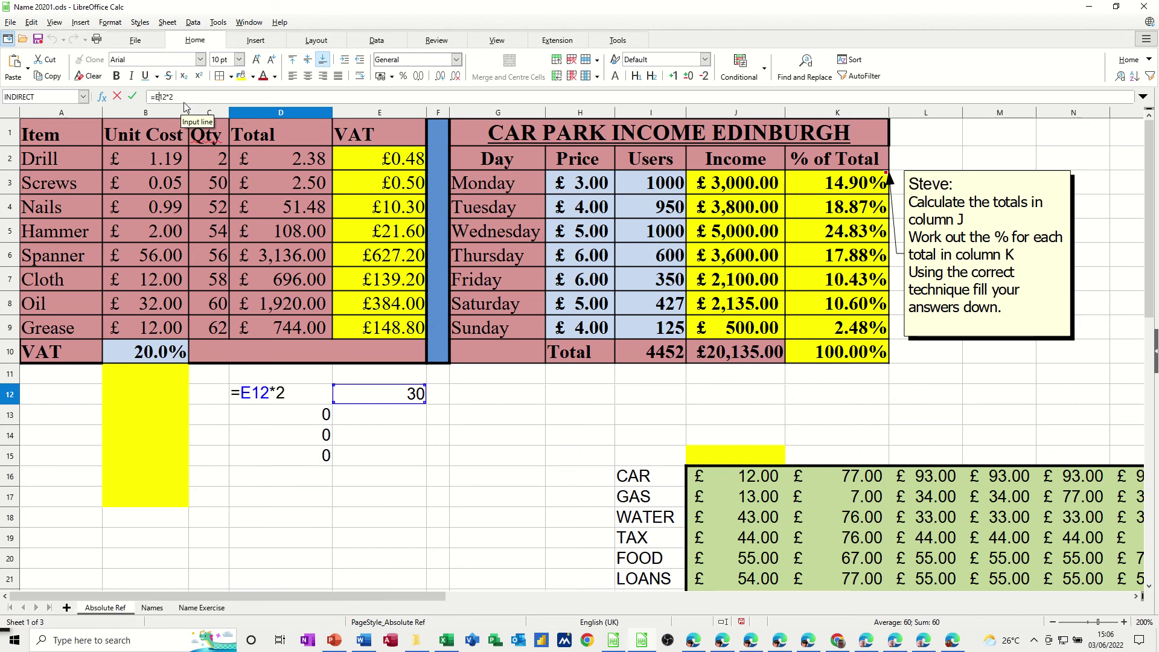
pyautogui.write('$')
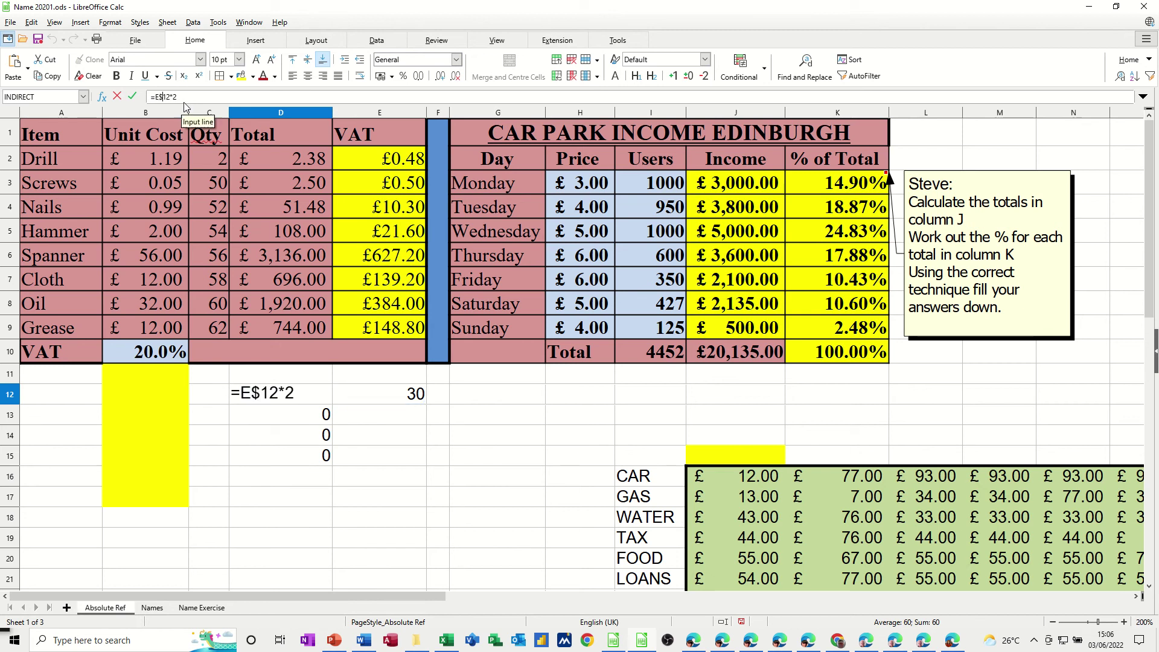
pyautogui.click(132, 96)
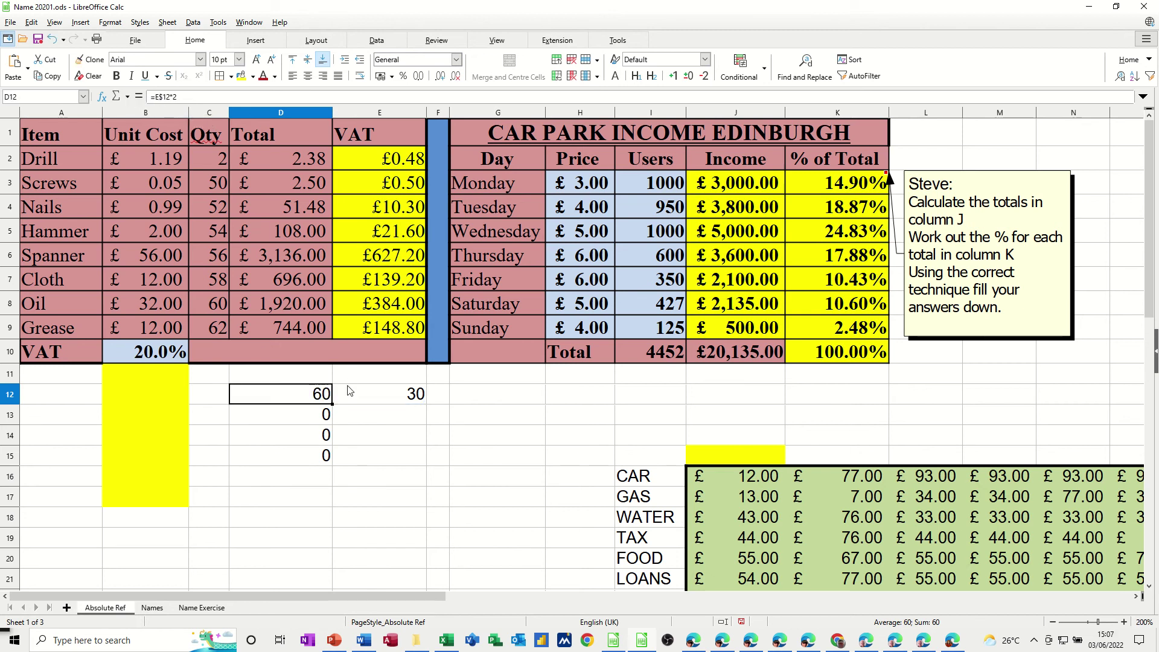
pyautogui.moveTo(333, 403); pyautogui.dragTo(314, 465)
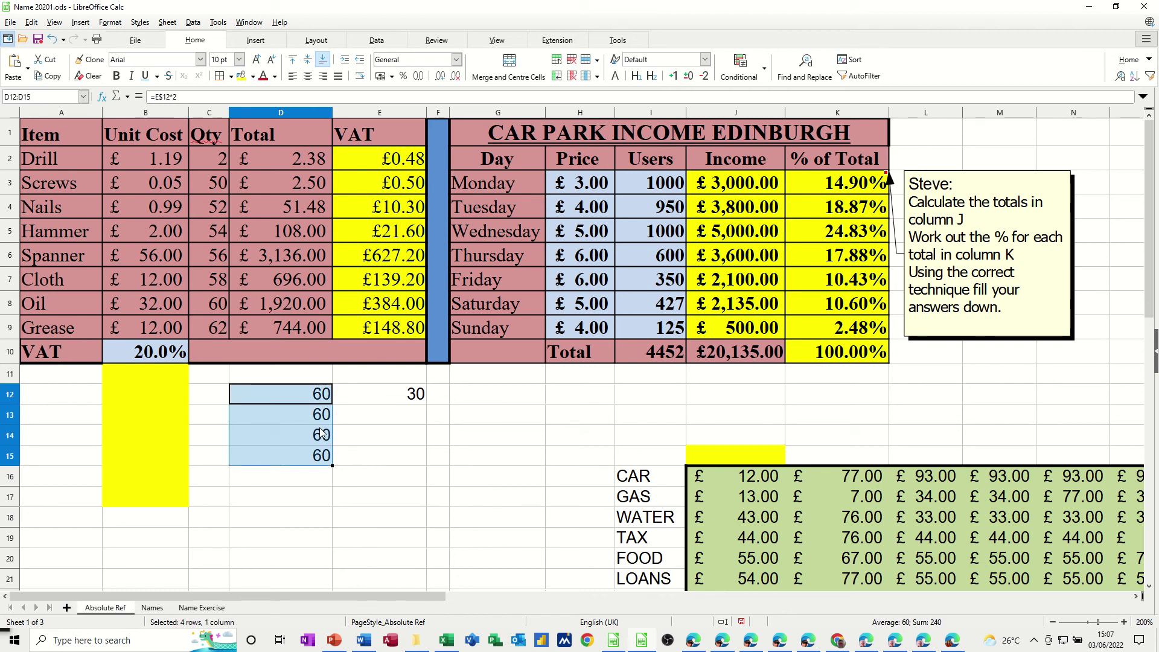
pyautogui.click(327, 394)
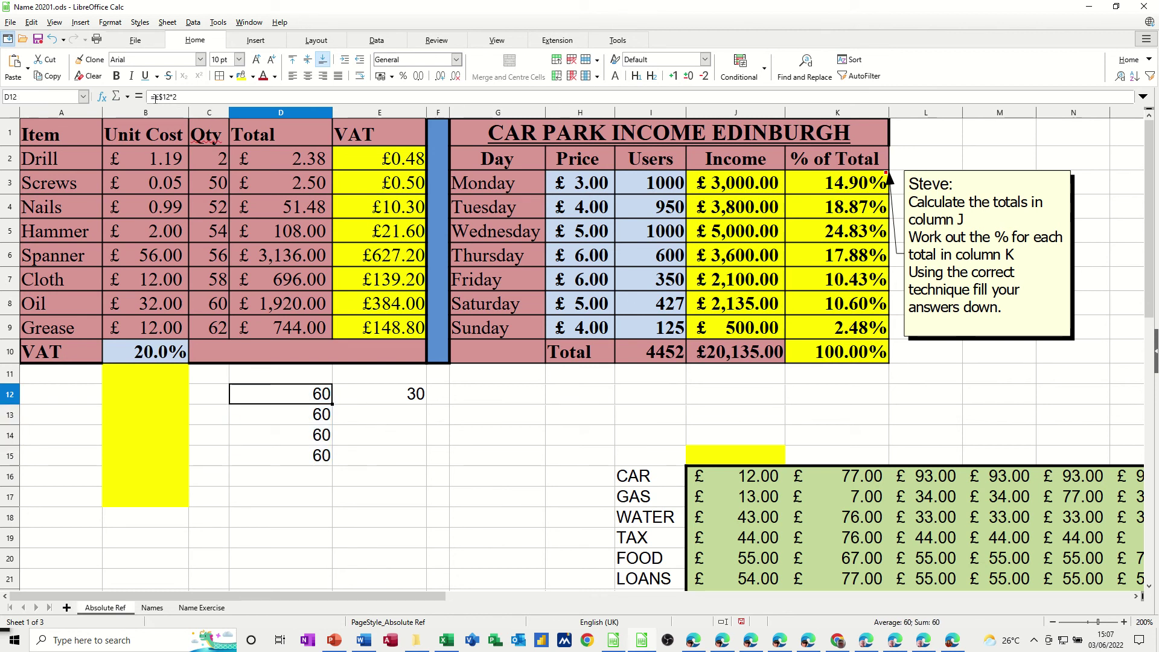
pyautogui.moveTo(277, 486); pyautogui.dragTo(453, 492)
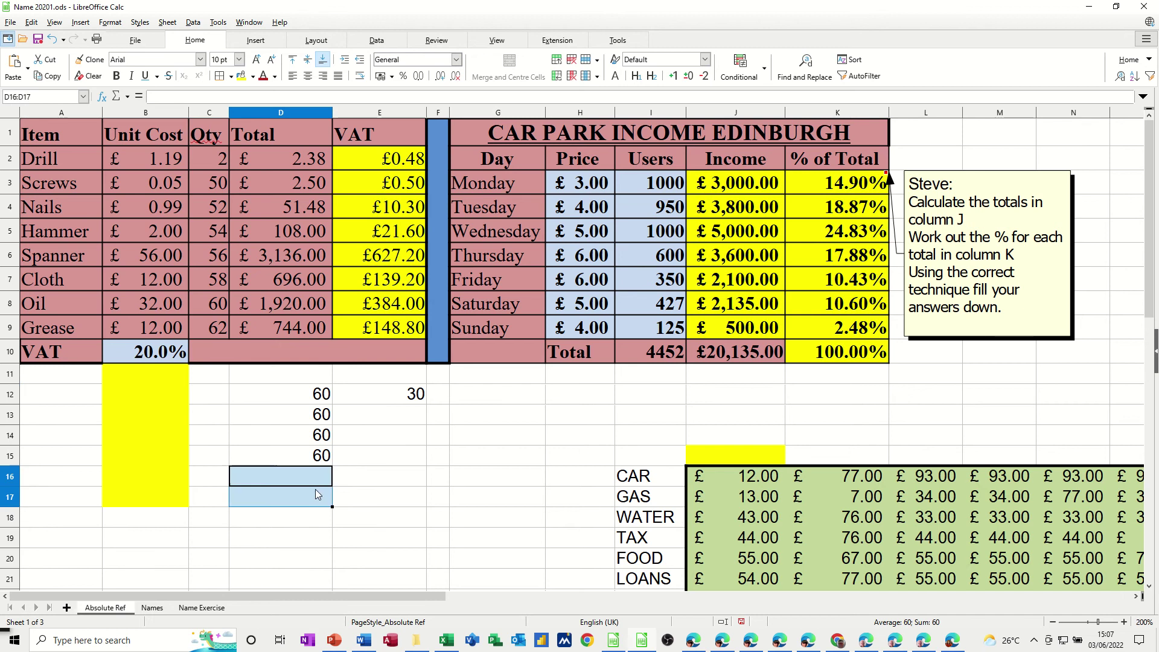
pyautogui.click(314, 418)
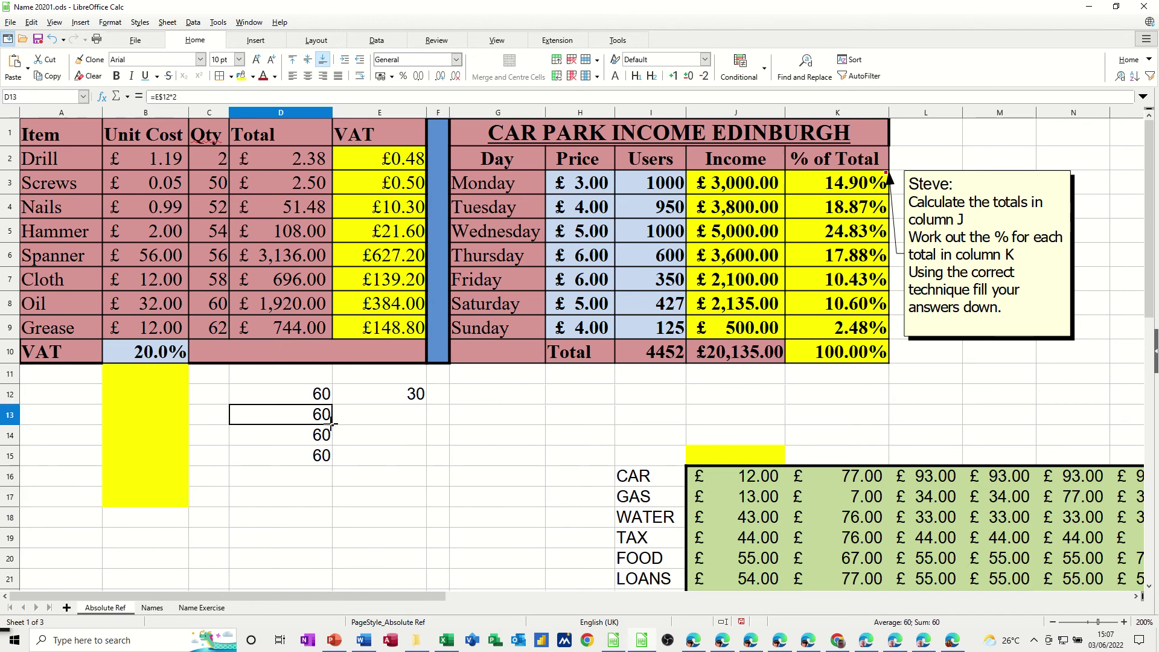
# Change D13 to the unlocked =E12*2 and fill it across to H13, producing zeros.
pyautogui.click(164, 97)
pyautogui.press('BackSpace')
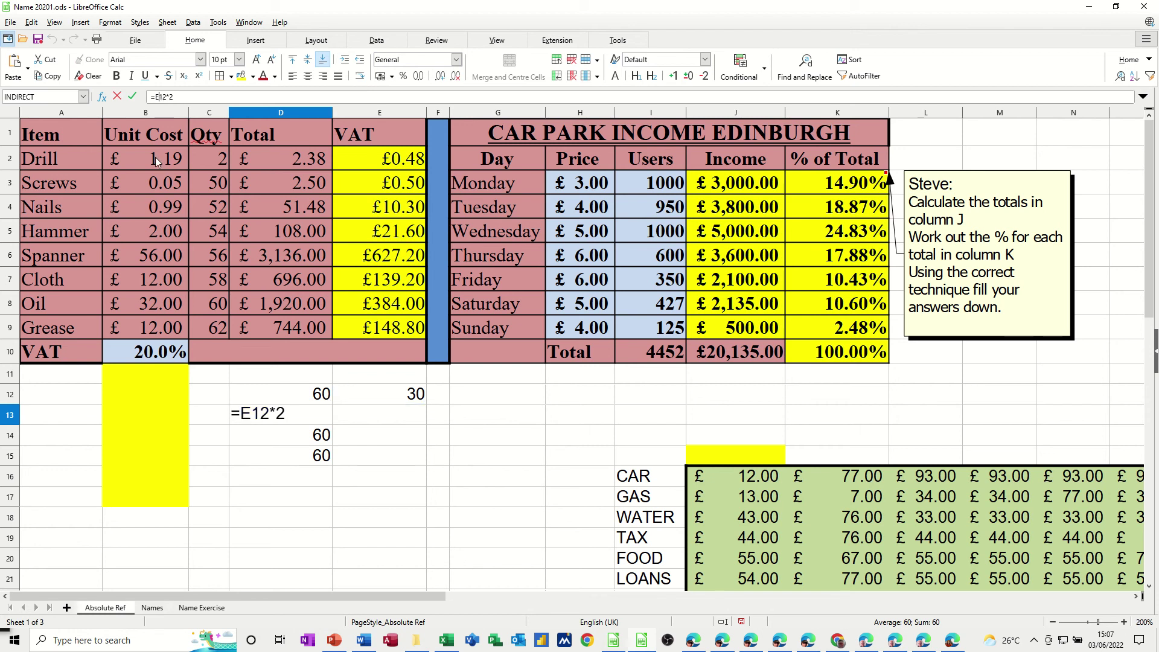
pyautogui.click(133, 97)
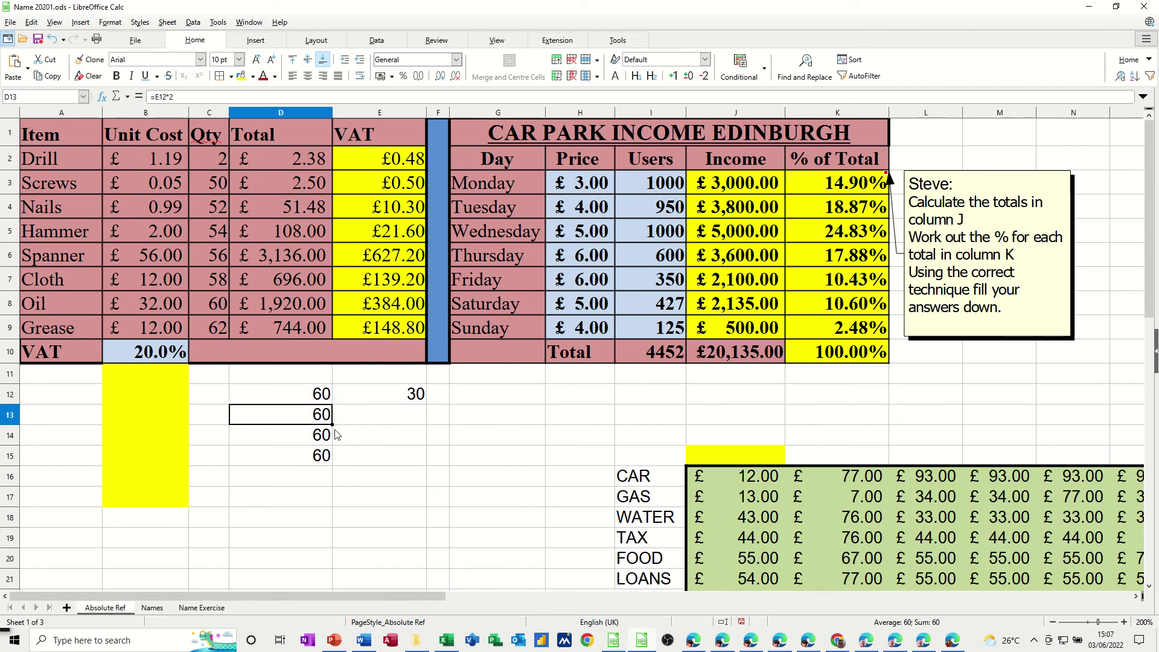
pyautogui.moveTo(331, 424); pyautogui.dragTo(590, 446)
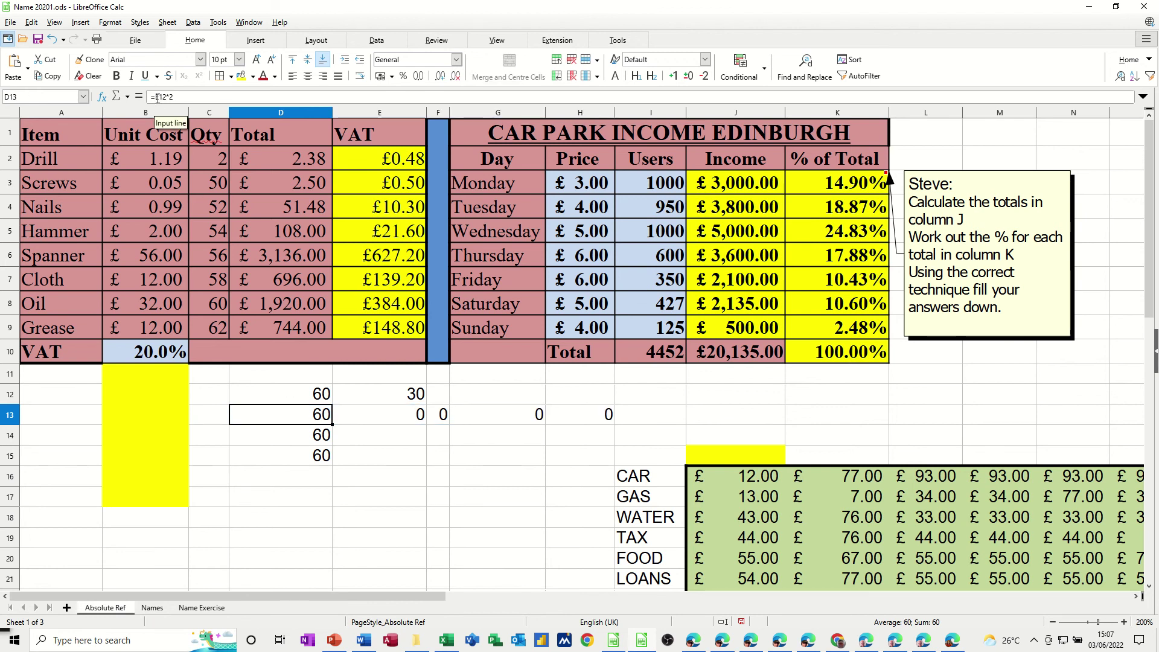
# Change D13 to =$E12*2 and fill it across to H13, giving 60 in every cell.
pyautogui.click(157, 97)
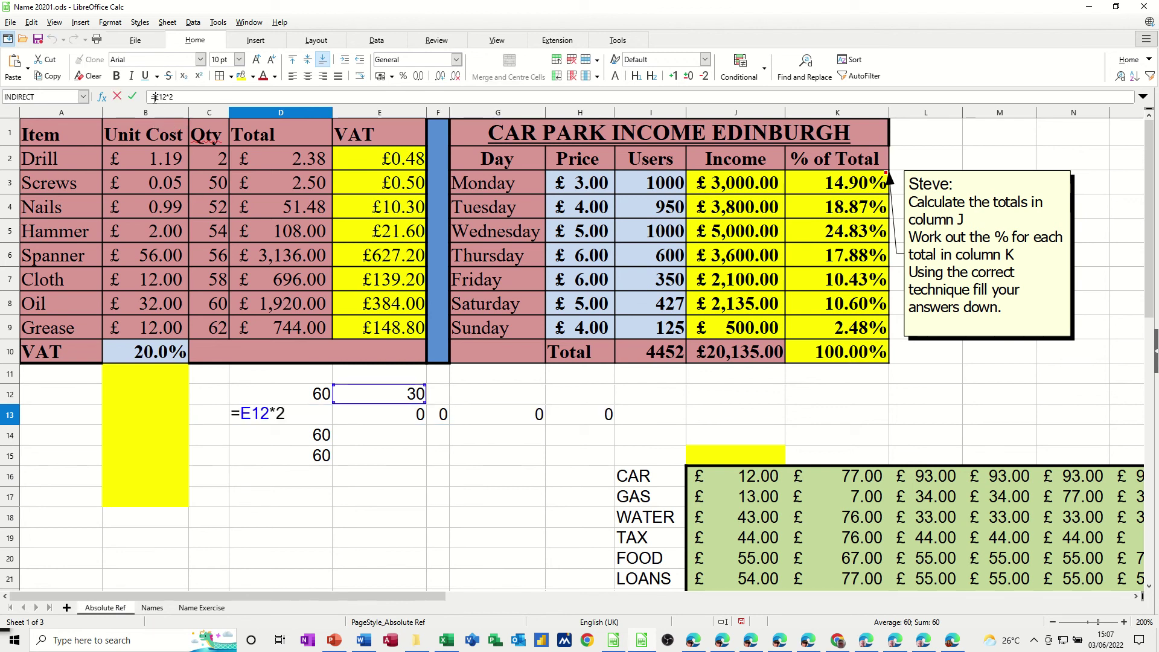
pyautogui.write('$')
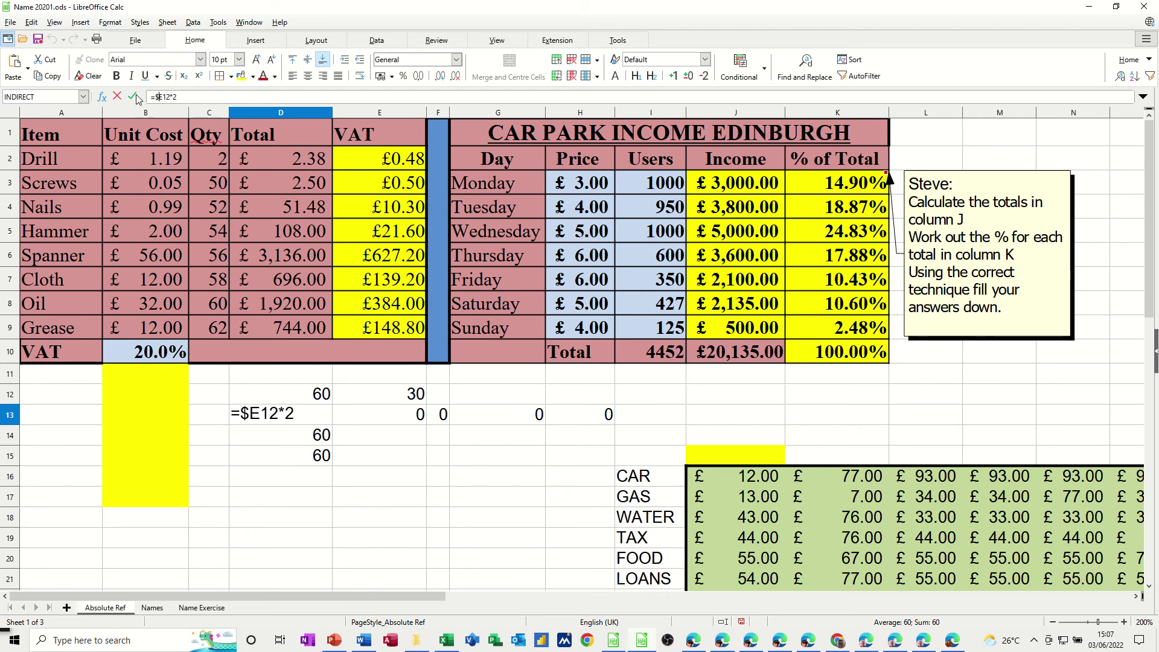
pyautogui.click(134, 97)
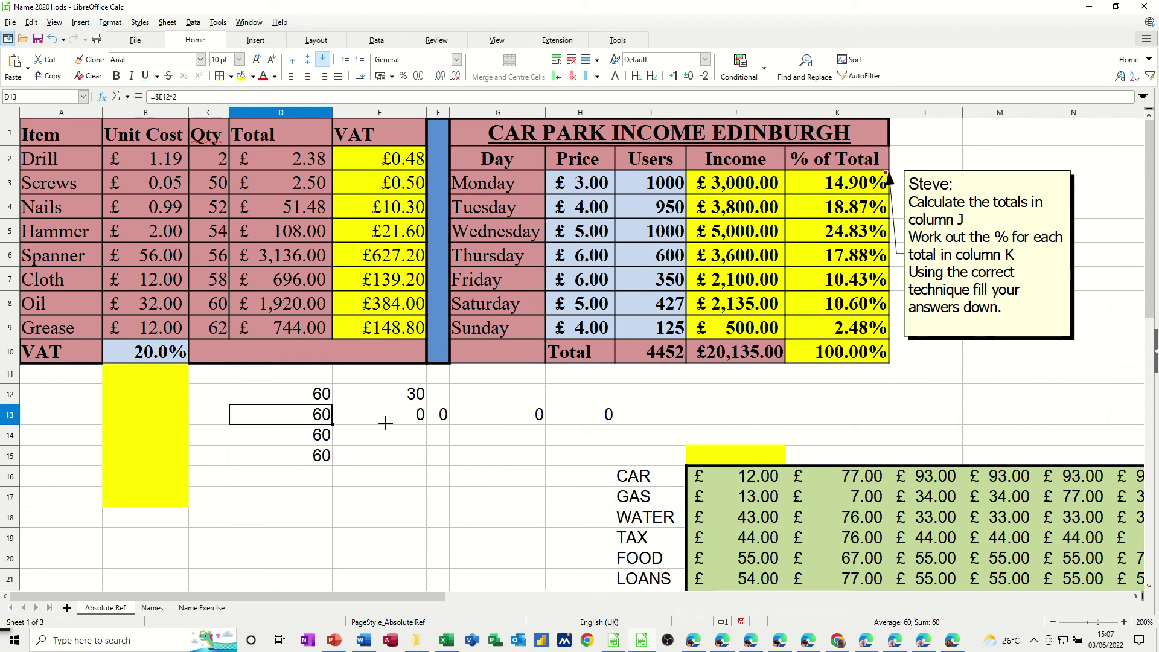
pyautogui.moveTo(385, 423); pyautogui.dragTo(598, 426)
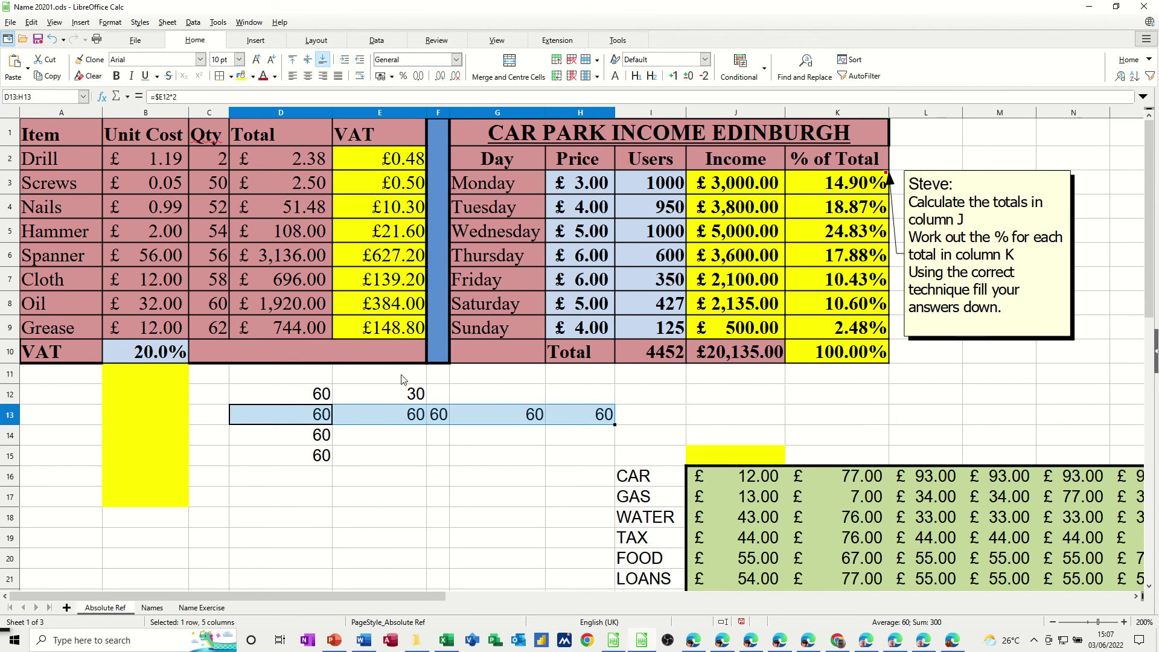
# Enter Jan in J15 and autofill the month headings across to Dec in U15.
pyautogui.moveTo(335, 596); pyautogui.dragTo(522, 595)
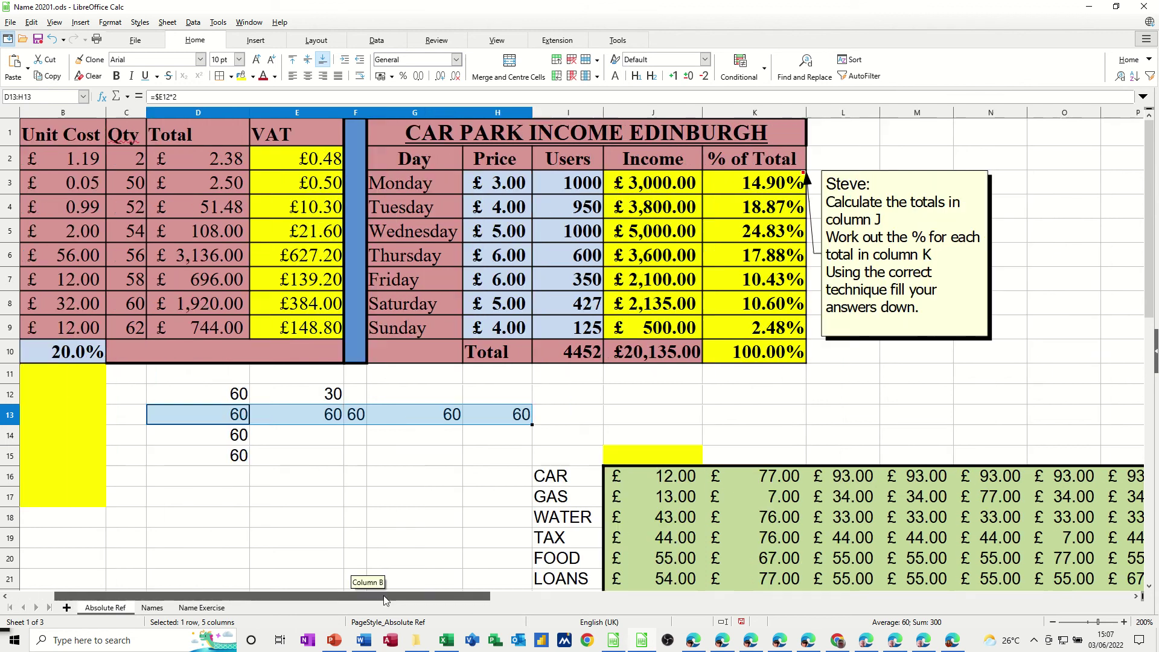
pyautogui.scroll(-3, 660, 419)
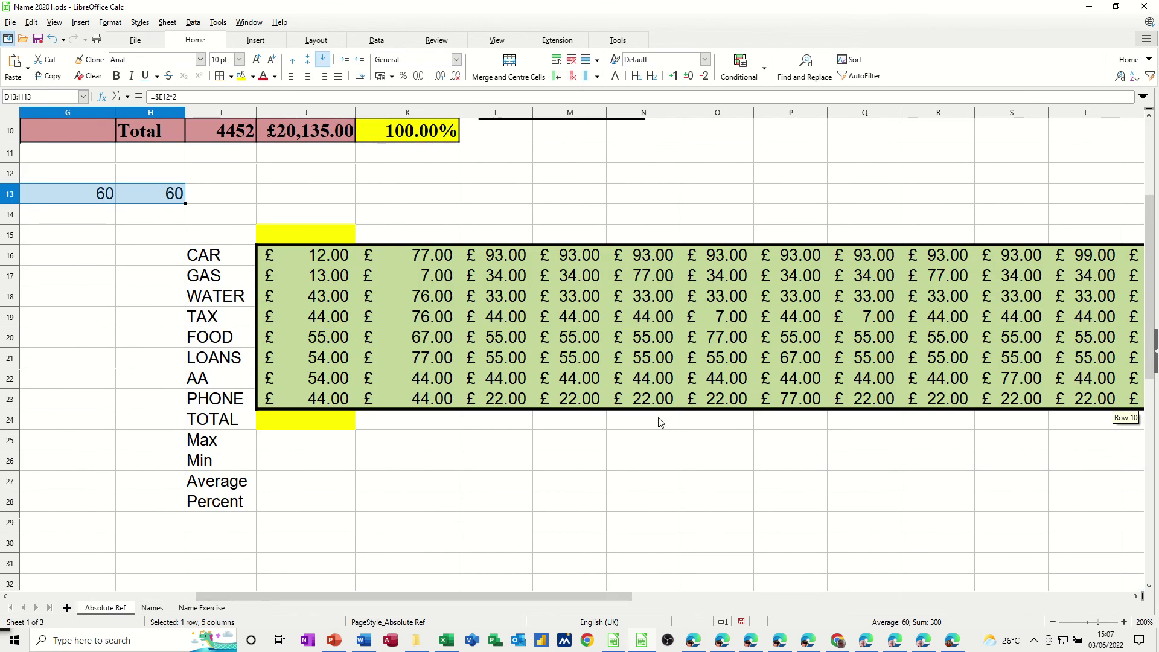
pyautogui.moveTo(429, 597); pyautogui.dragTo(483, 602)
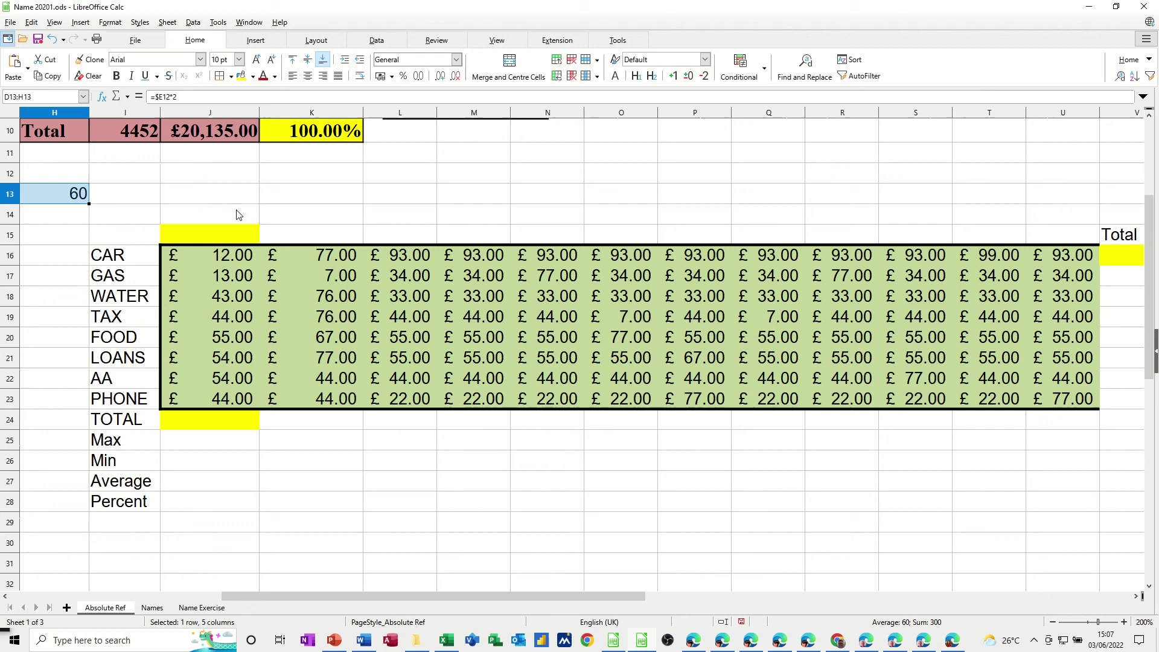
pyautogui.click(220, 234)
pyautogui.write('J')
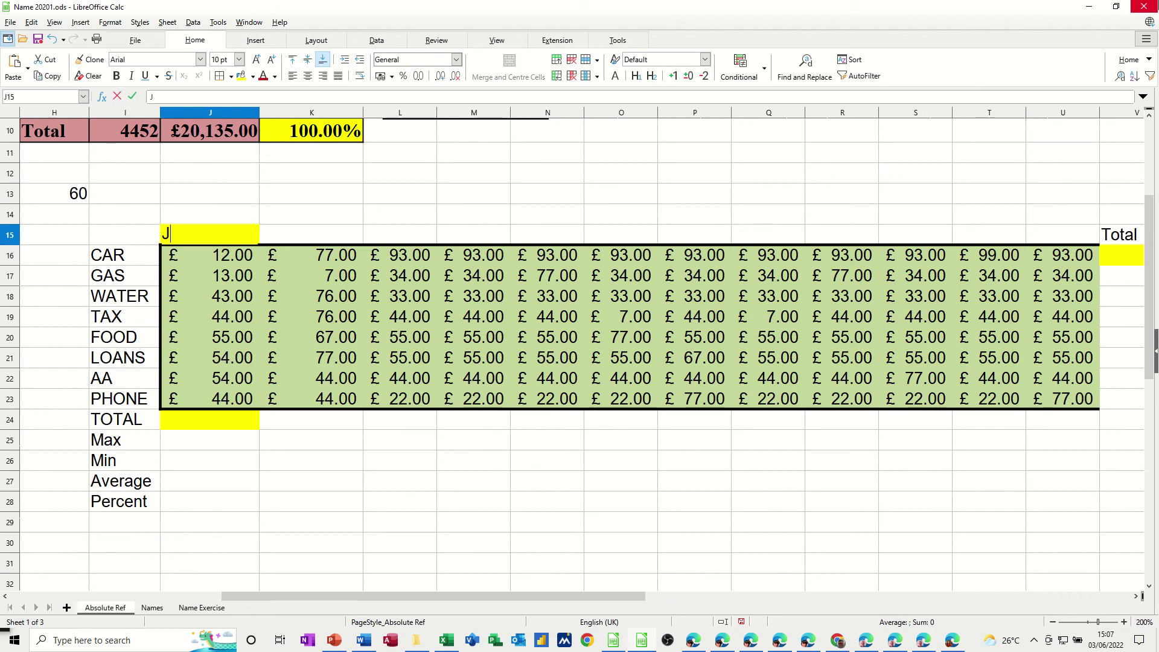
pyautogui.write('an')
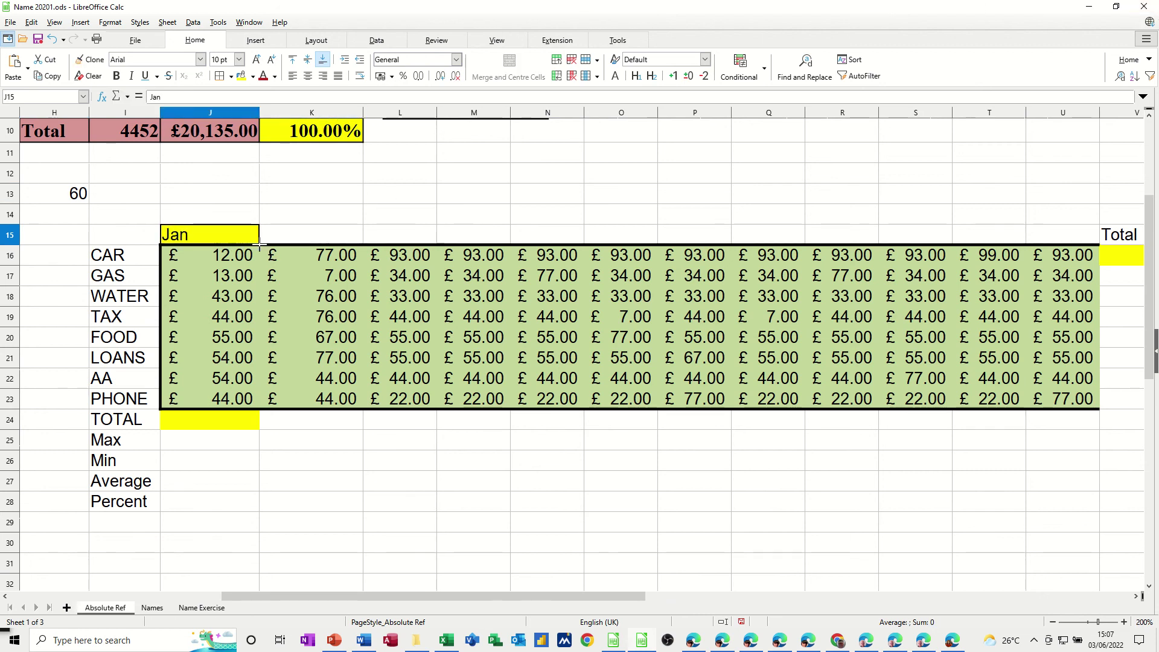
pyautogui.moveTo(258, 244); pyautogui.dragTo(1087, 245)
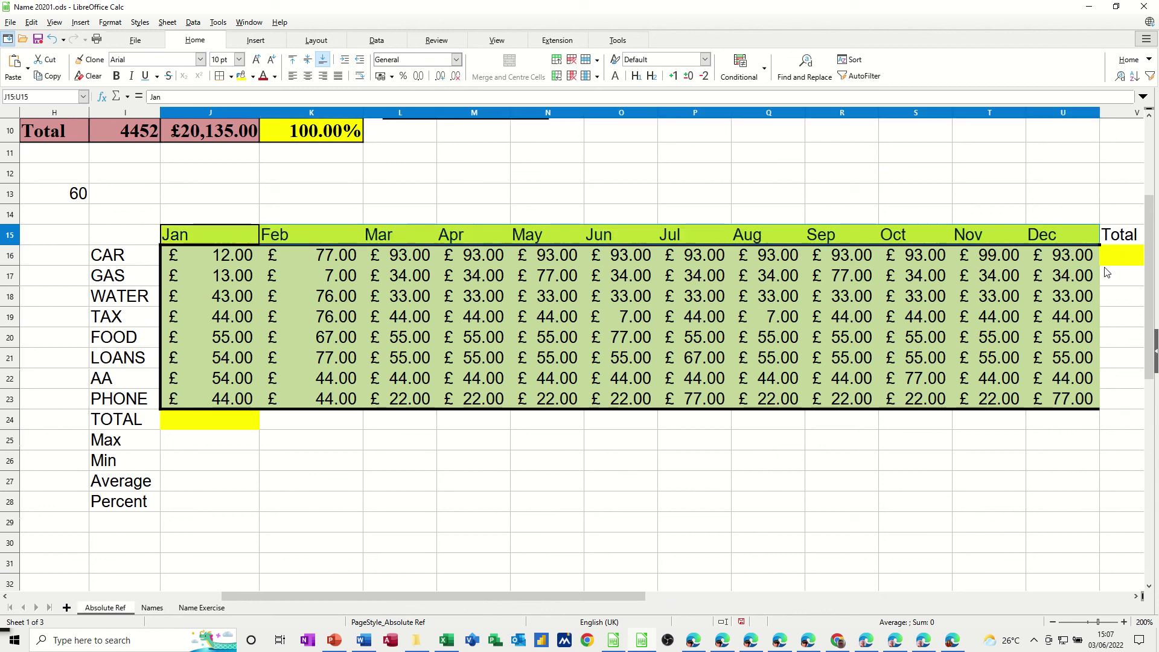
# AutoSum the CAR row in V16, fill the row totals down to V24, and autofit column V.
pyautogui.click(1087, 255)
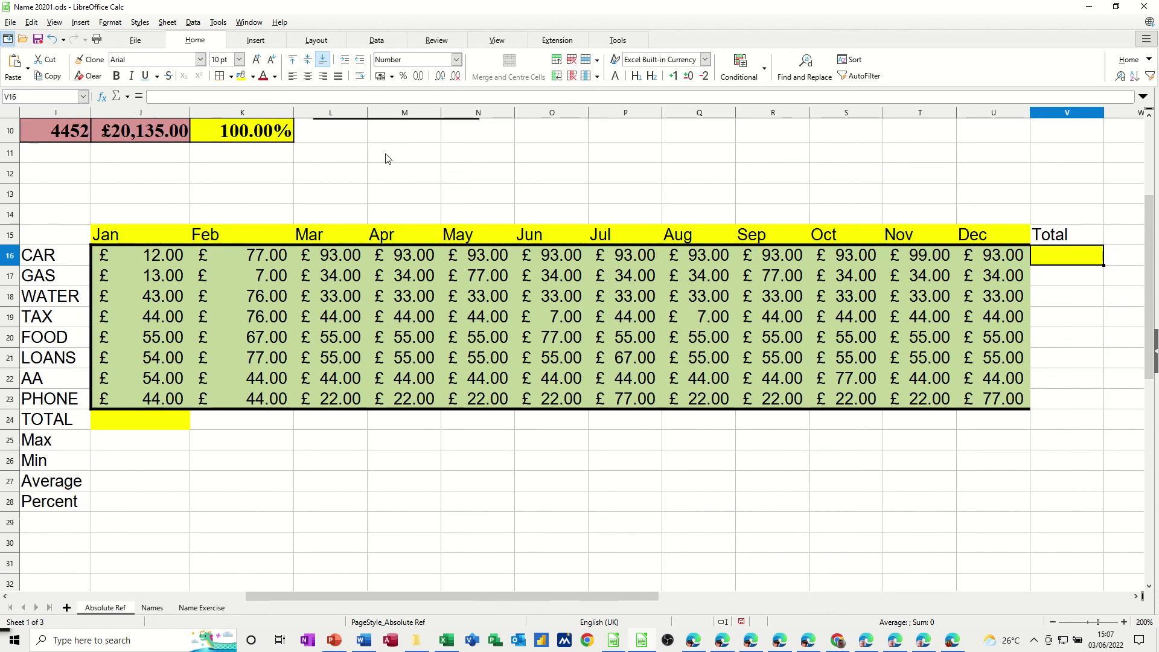
pyautogui.click(119, 98)
pyautogui.click(135, 111)
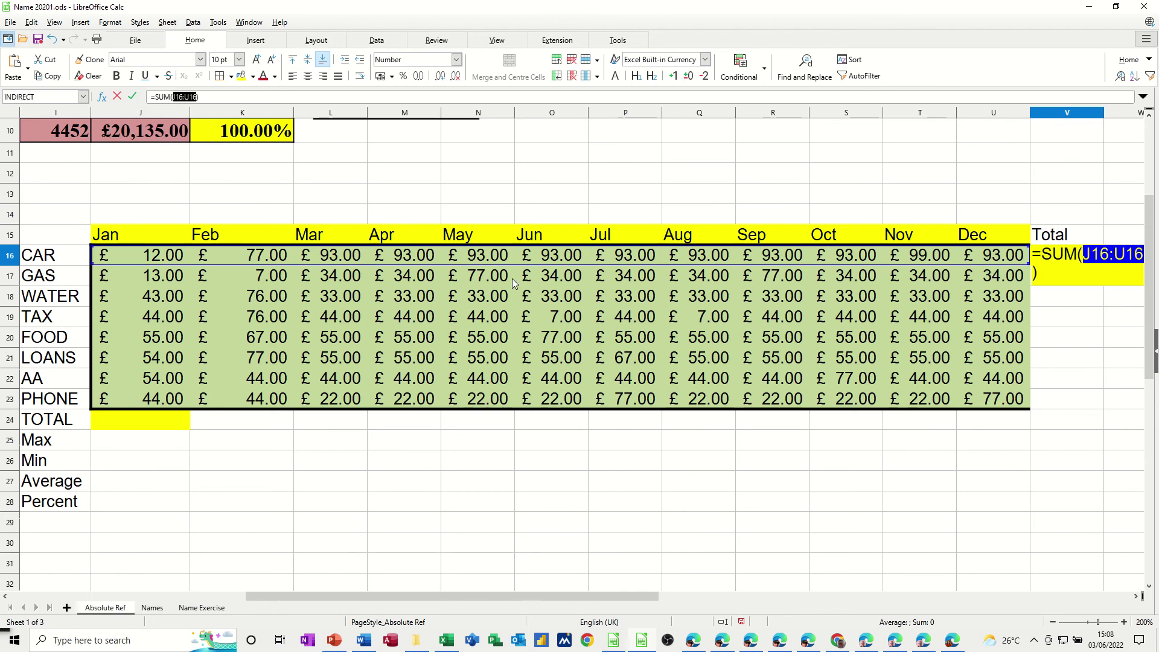
pyautogui.click(131, 99)
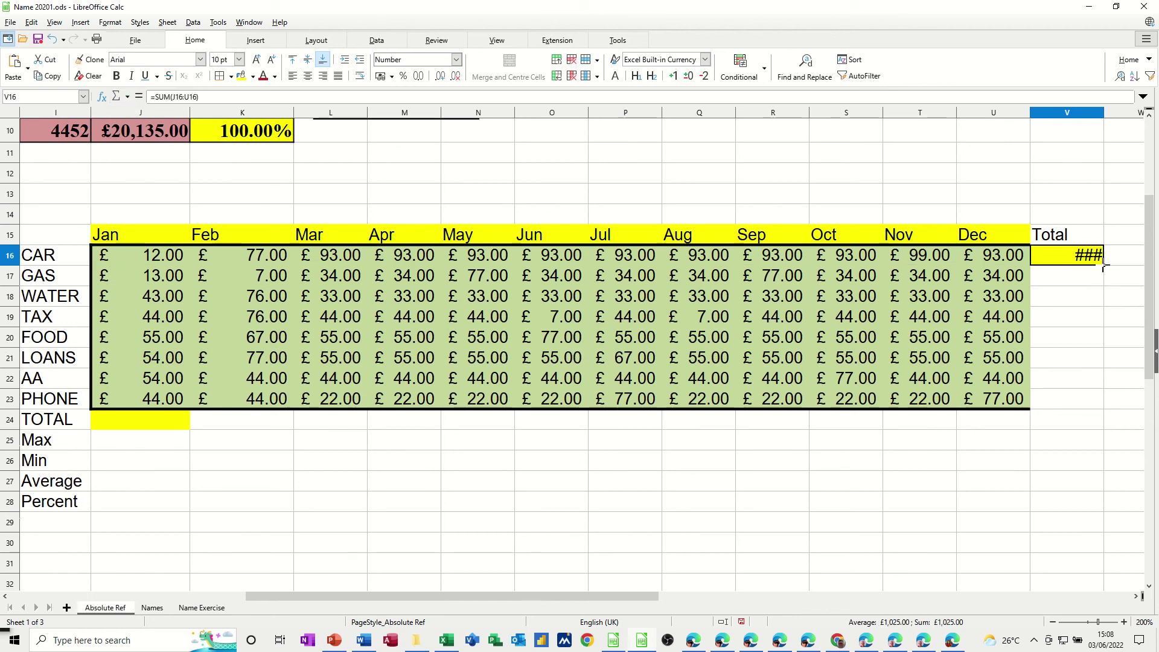
pyautogui.moveTo(1104, 266); pyautogui.dragTo(1107, 423)
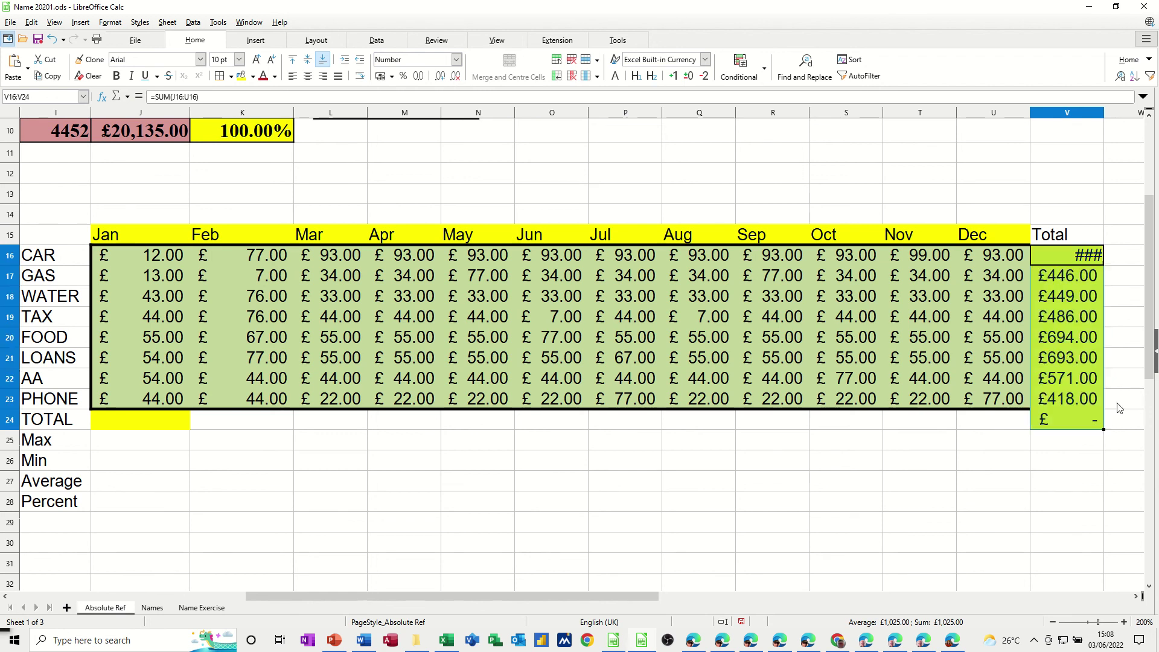
pyautogui.doubleClick(1104, 113)
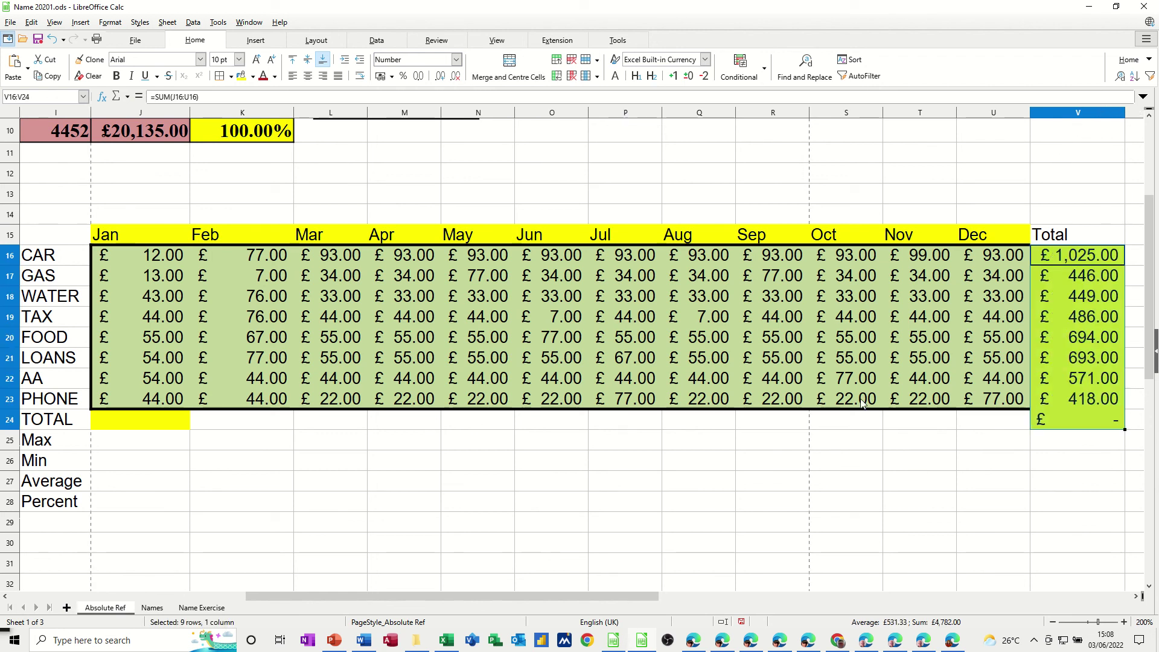
# AutoSum January's column in J24 and fill the monthly totals across to Dec.
pyautogui.click(148, 418)
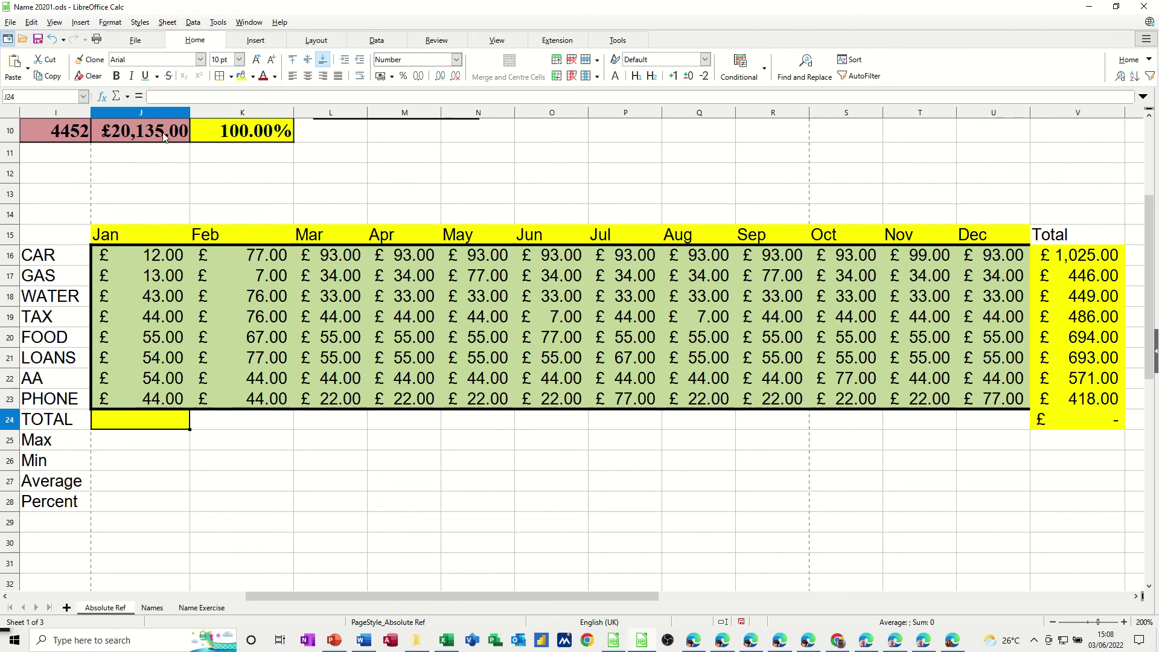
pyautogui.click(127, 97)
pyautogui.click(128, 111)
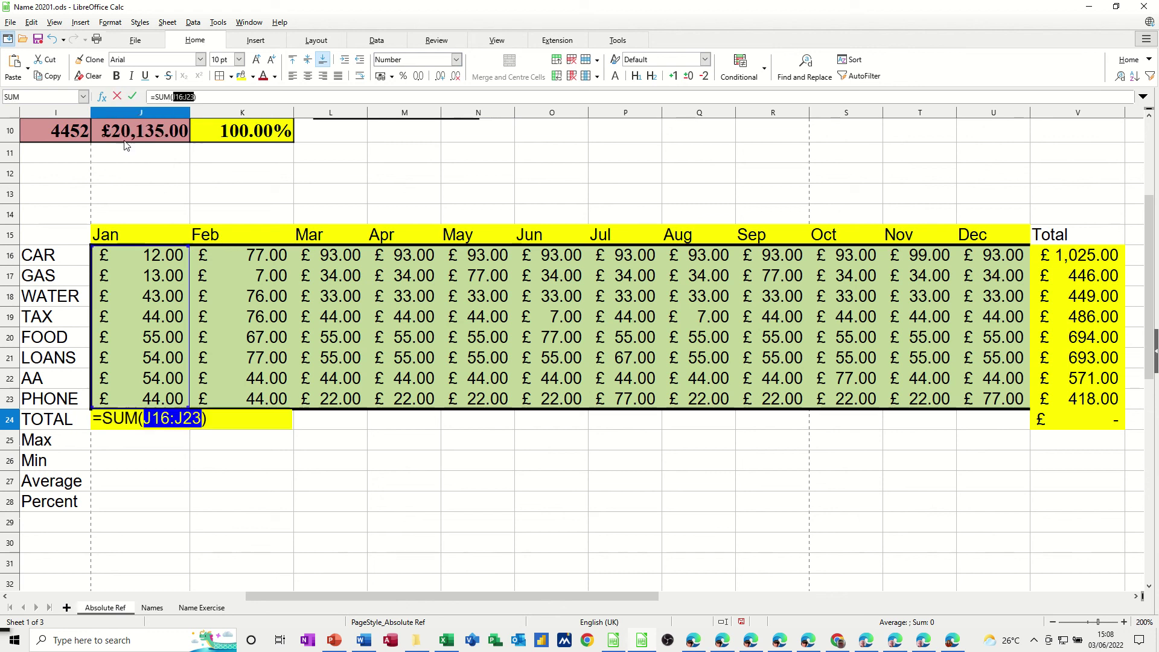
pyautogui.click(131, 96)
pyautogui.moveTo(190, 429); pyautogui.dragTo(1006, 433)
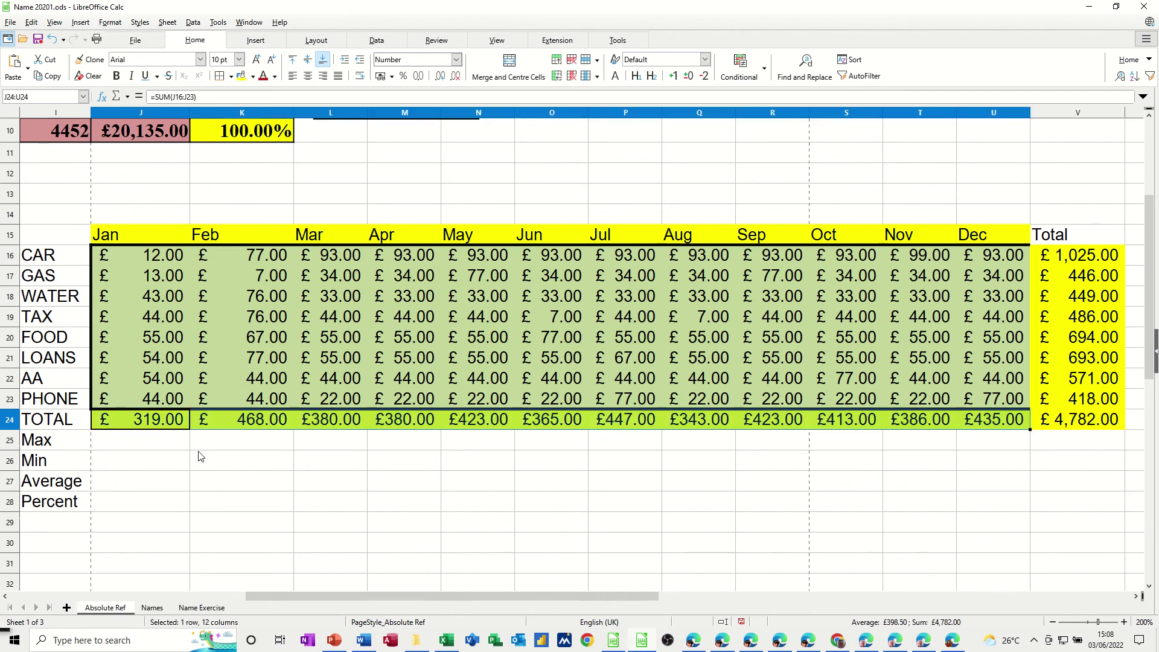
# Enter =J24/V24 in J28, format it as a percentage (6.67%), and fill it across to M28.
pyautogui.click(113, 509)
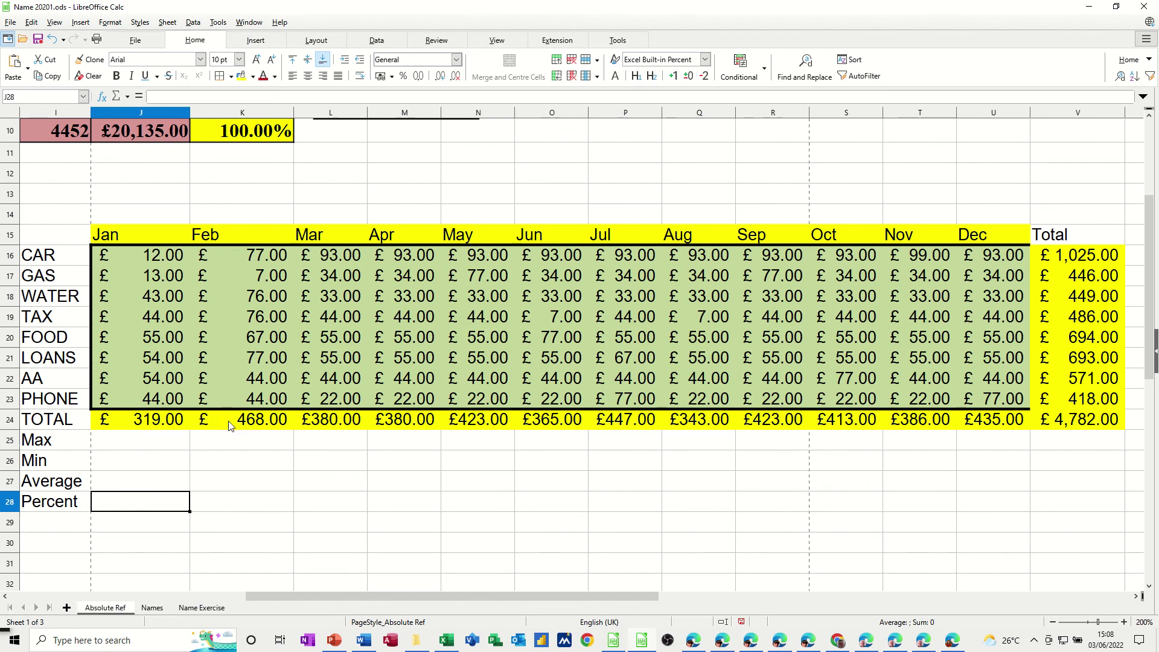
pyautogui.write('=')
pyautogui.click(134, 425)
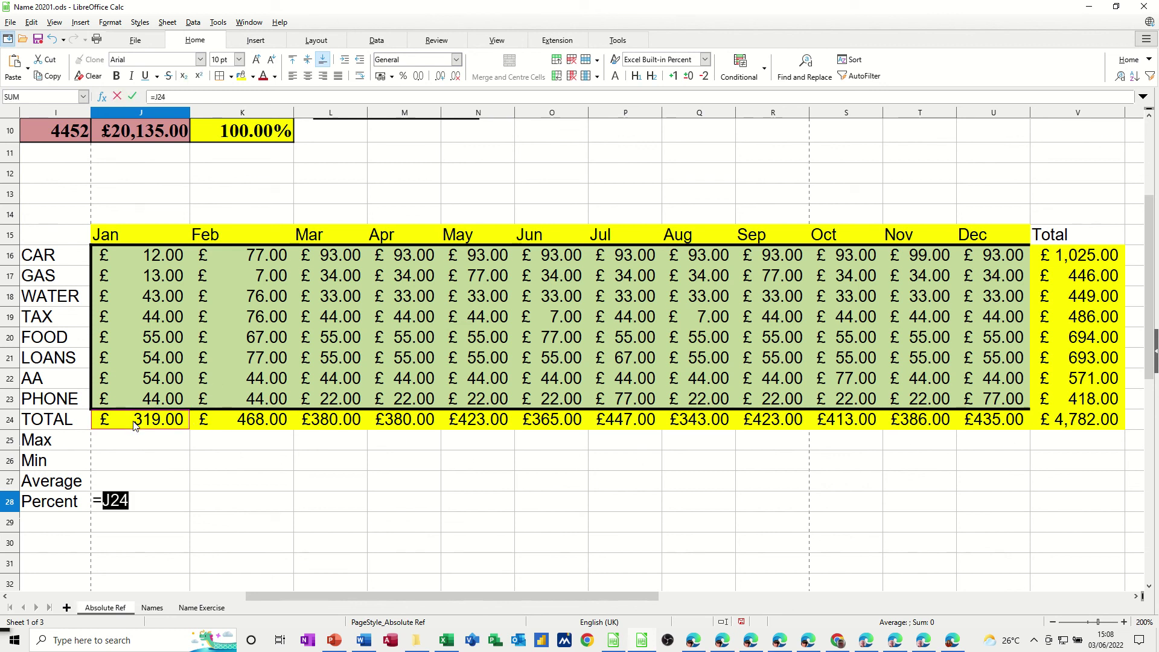
pyautogui.write('/')
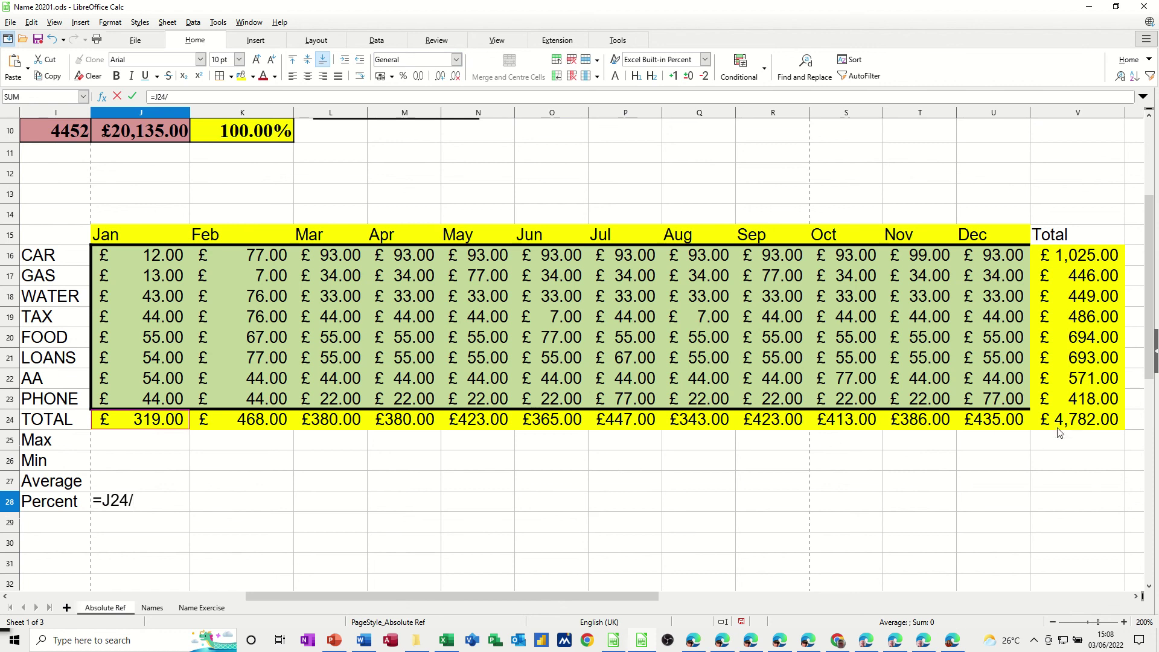
pyautogui.click(1061, 423)
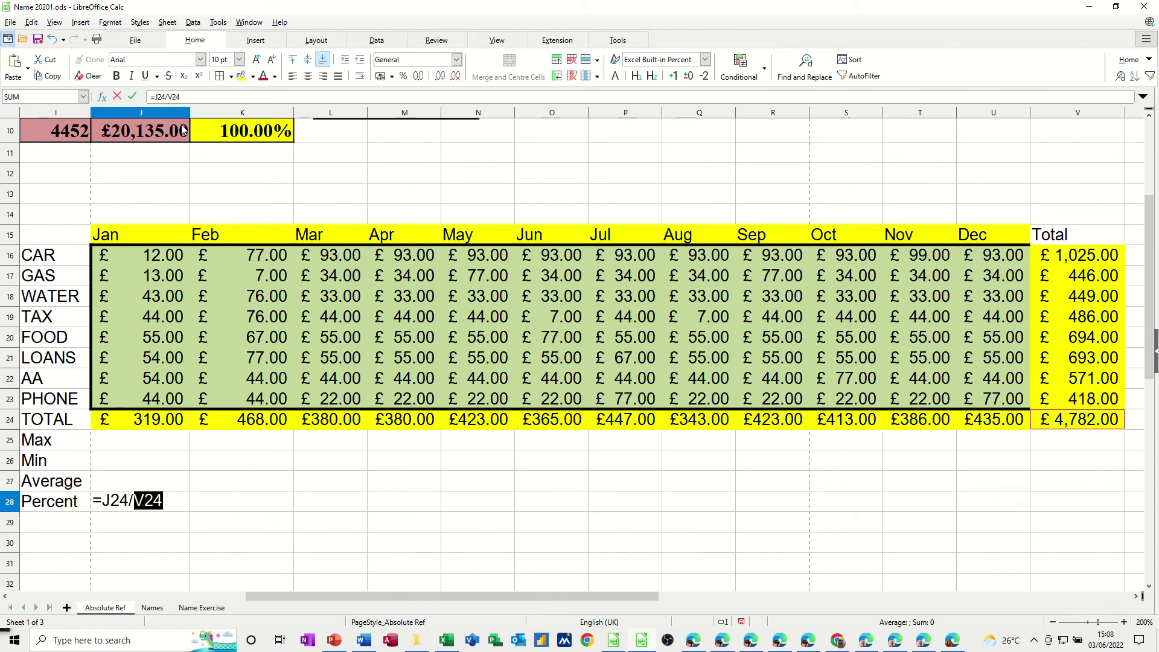
pyautogui.click(131, 96)
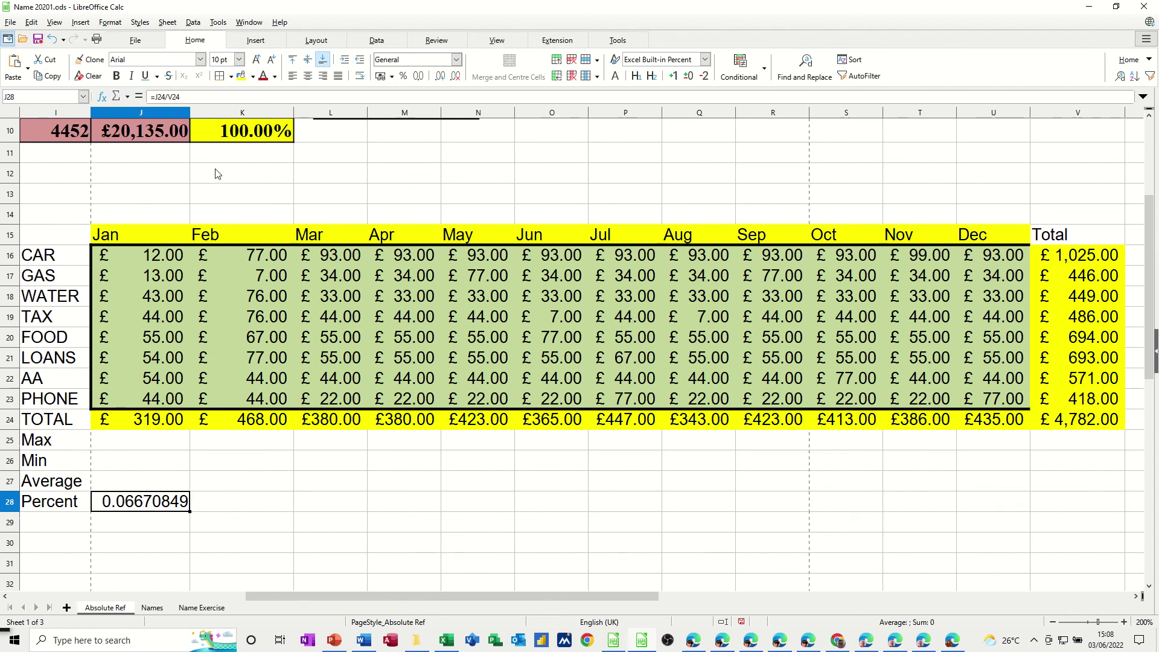
pyautogui.click(403, 76)
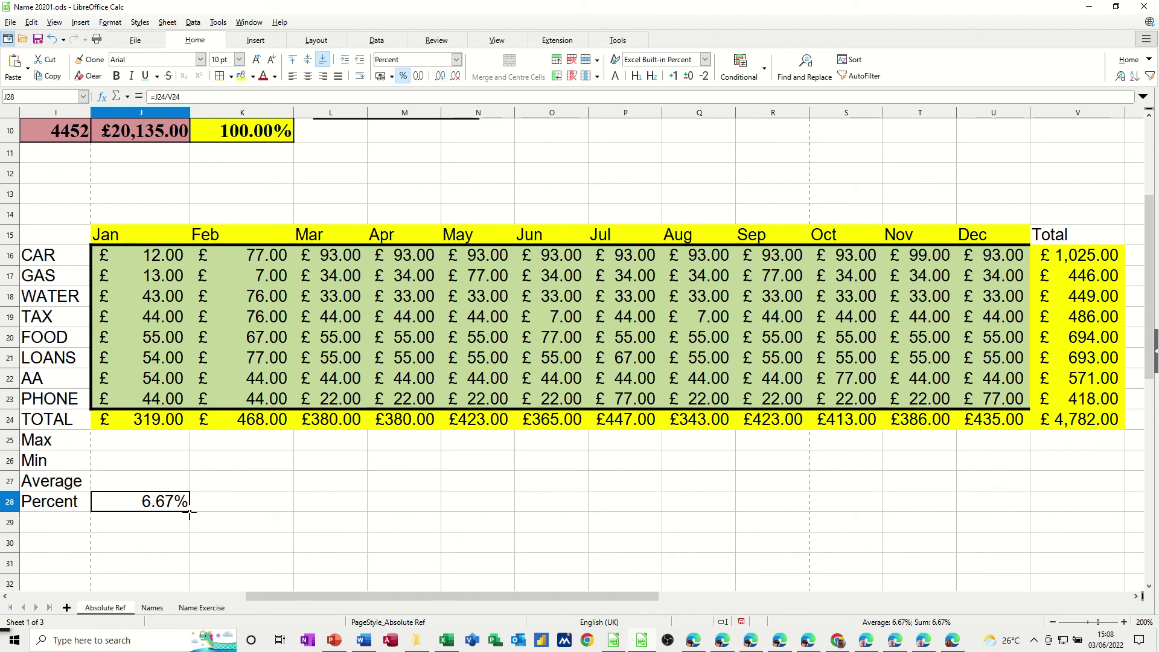
pyautogui.moveTo(190, 511); pyautogui.dragTo(415, 523)
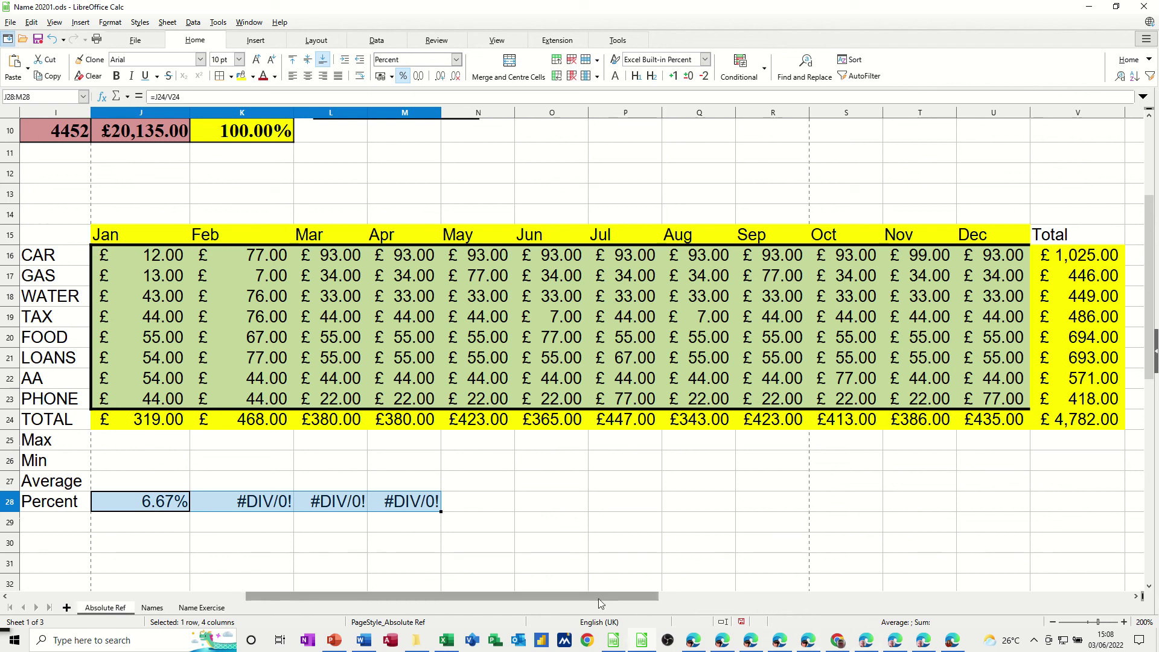
pyautogui.moveTo(599, 598); pyautogui.dragTo(643, 598)
pyautogui.click(84, 502)
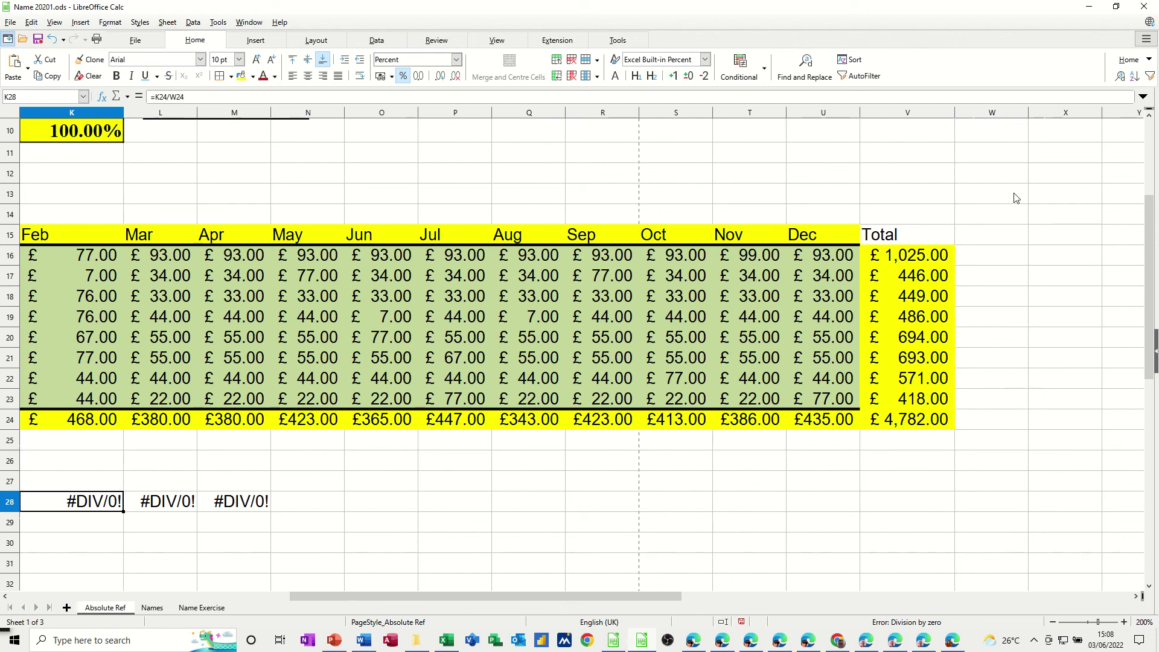
pyautogui.click(1001, 424)
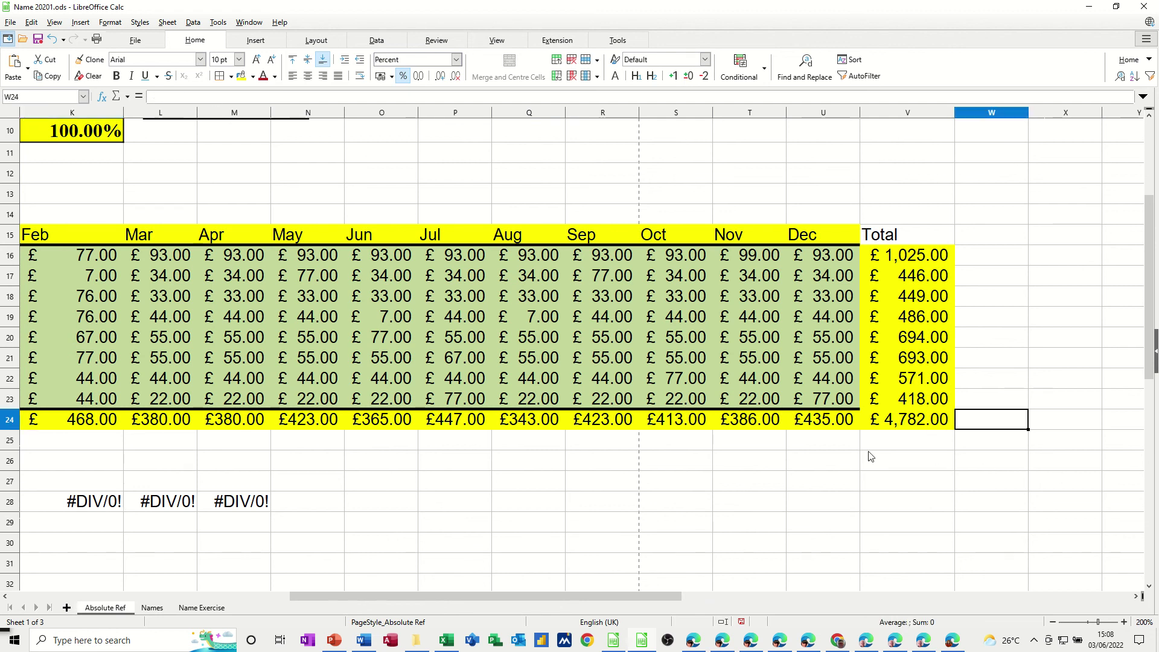
pyautogui.click(165, 506)
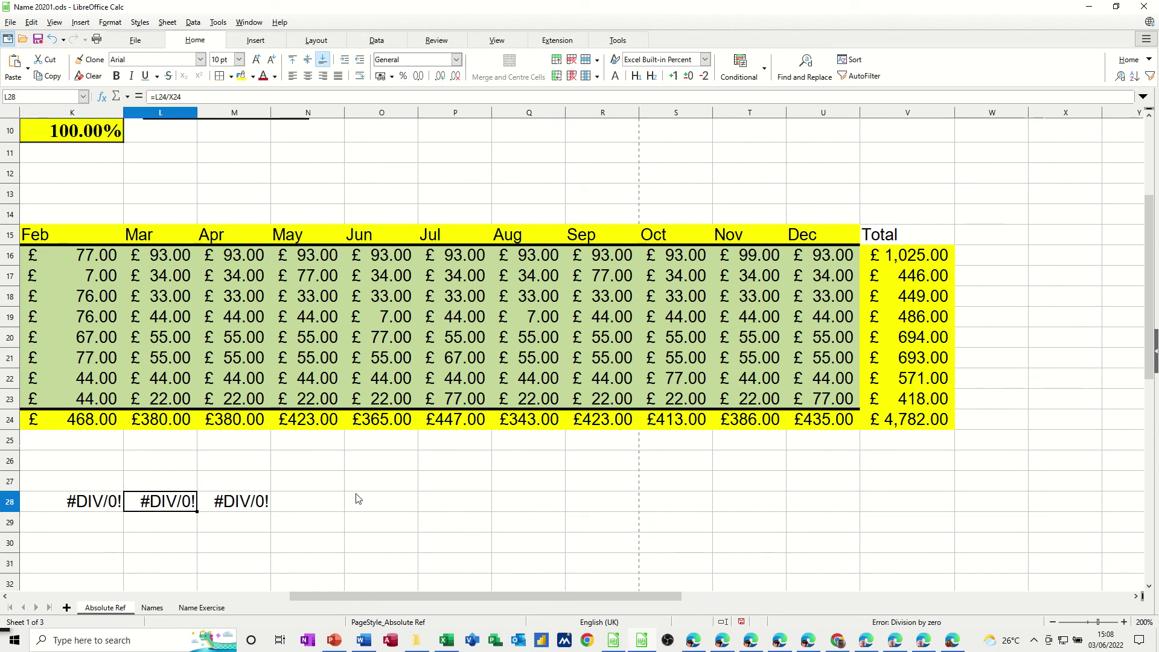
pyautogui.click(1072, 426)
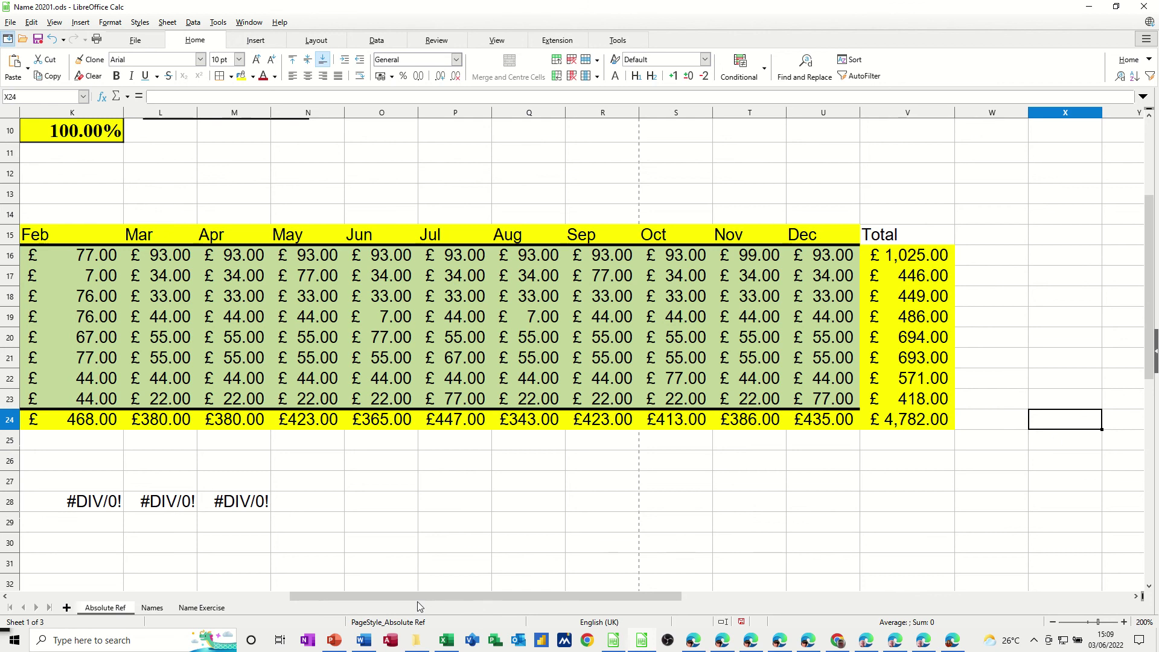
pyautogui.moveTo(421, 598); pyautogui.dragTo(375, 597)
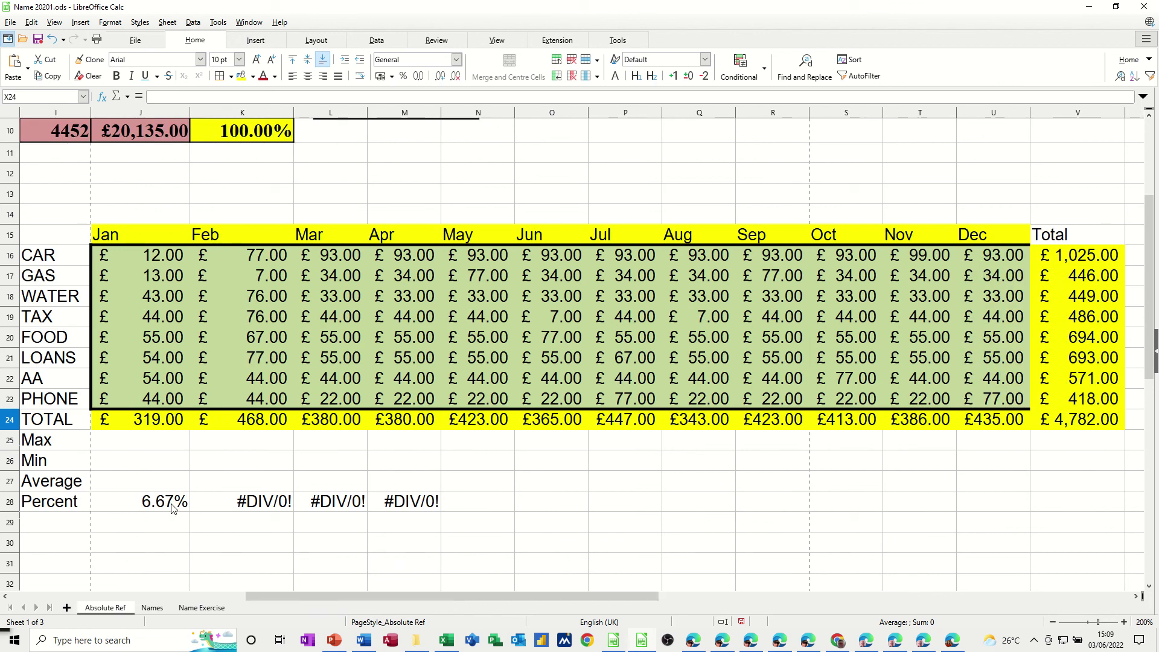
# Change Jan's percent formula to divide by $V$24 and fill it across to Total.
pyautogui.click(171, 507)
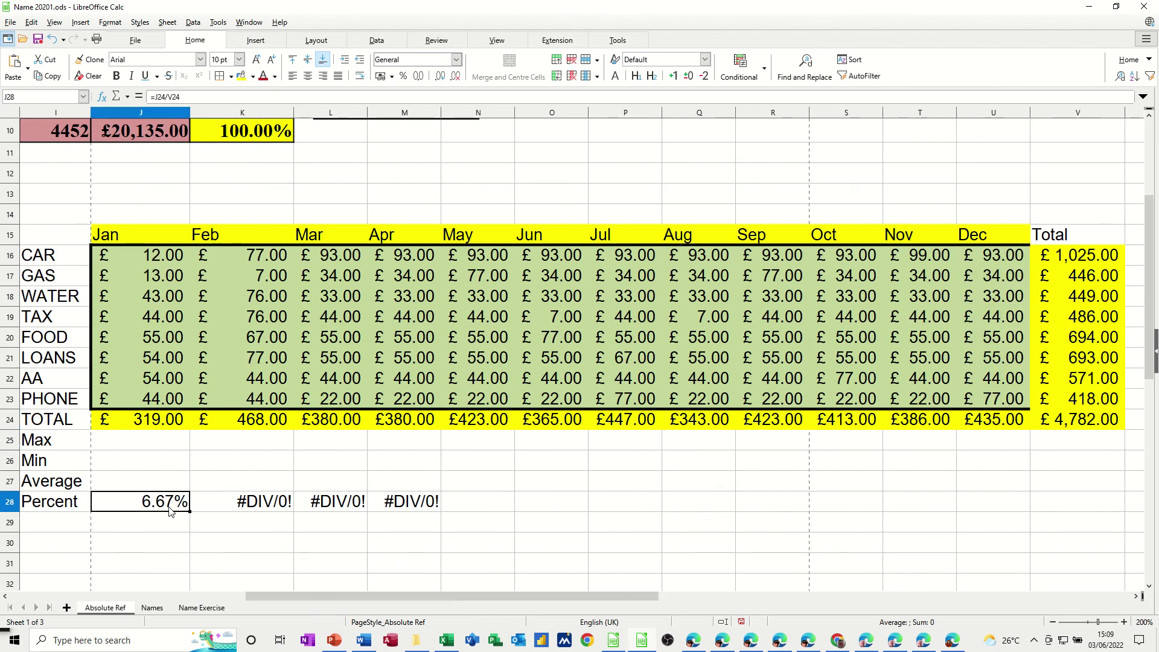
pyautogui.click(176, 96)
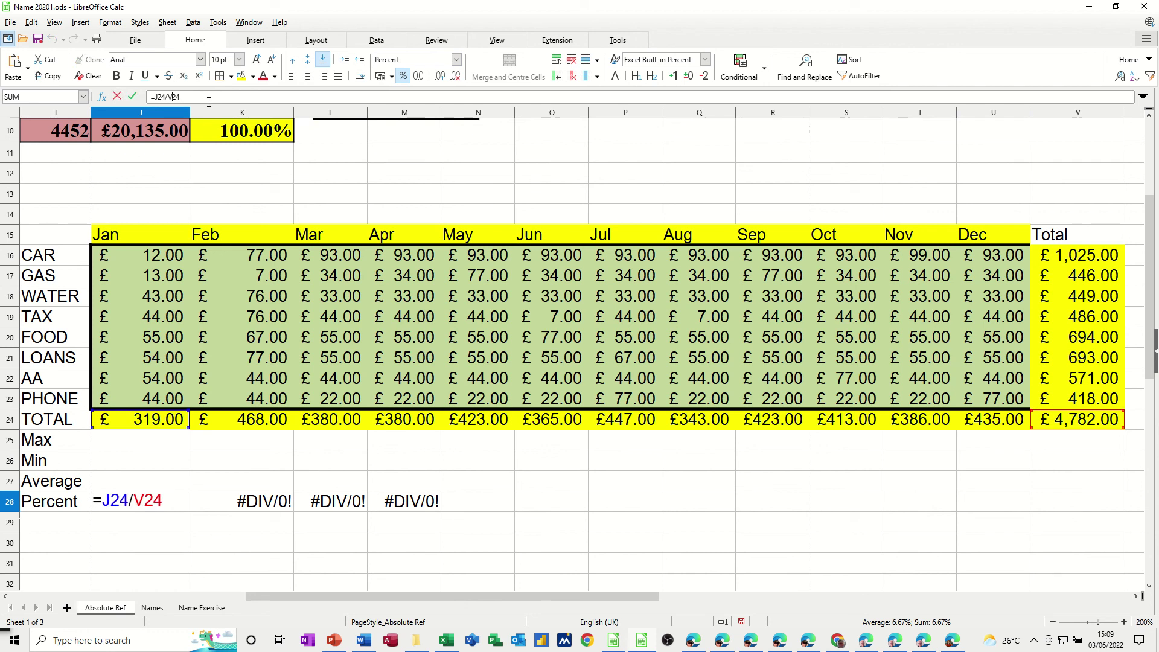
pyautogui.press('F4')
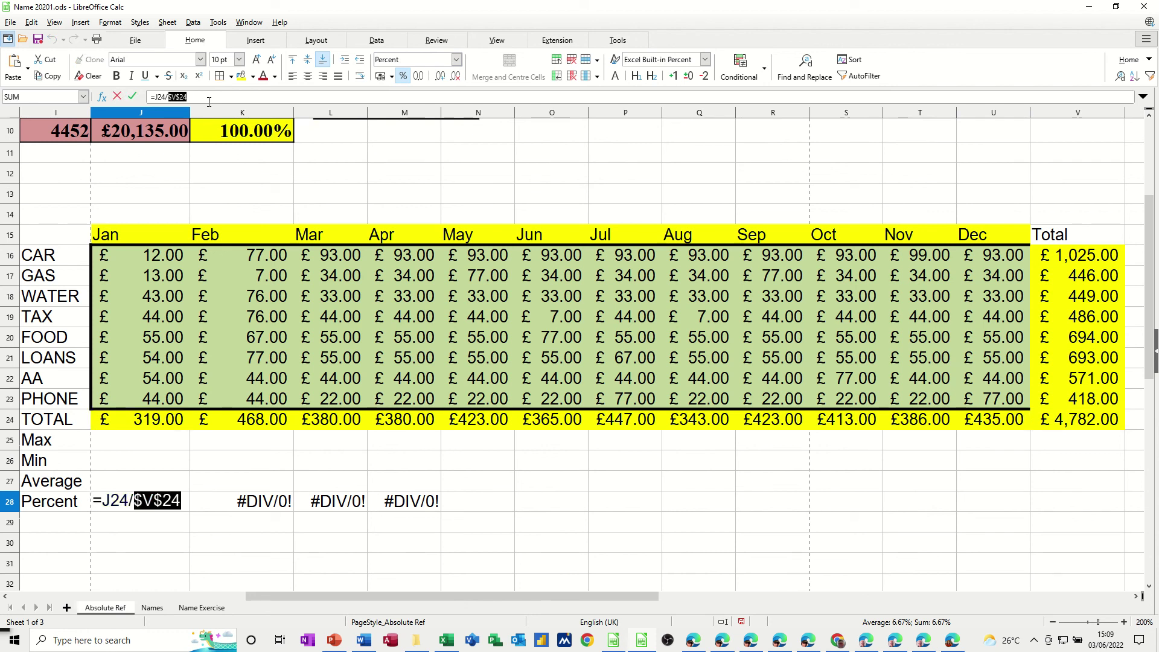
pyautogui.click(134, 99)
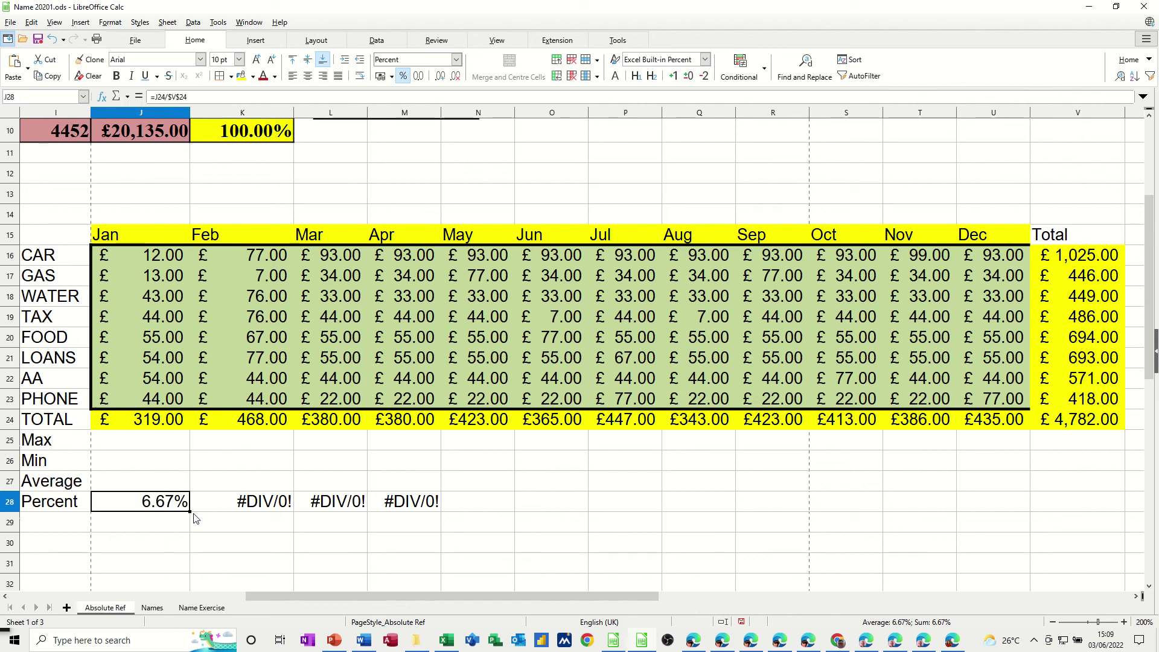
pyautogui.moveTo(191, 513); pyautogui.dragTo(1101, 506)
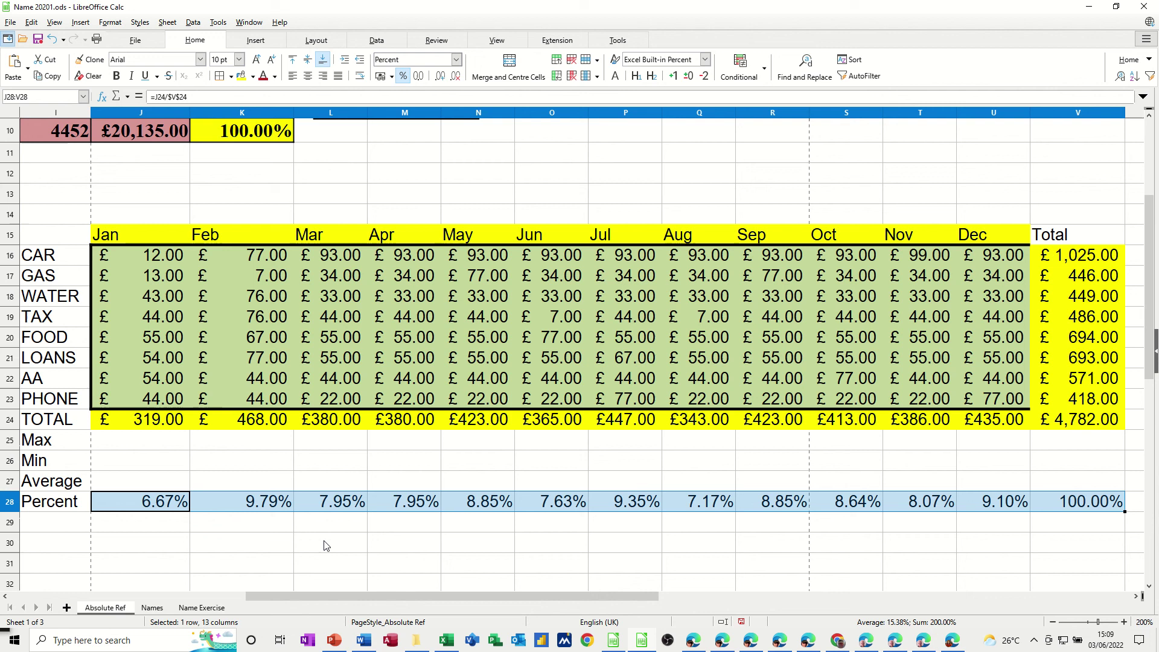
# Check the copied percent formulas for Feb through Aug.
pyautogui.click(235, 503)
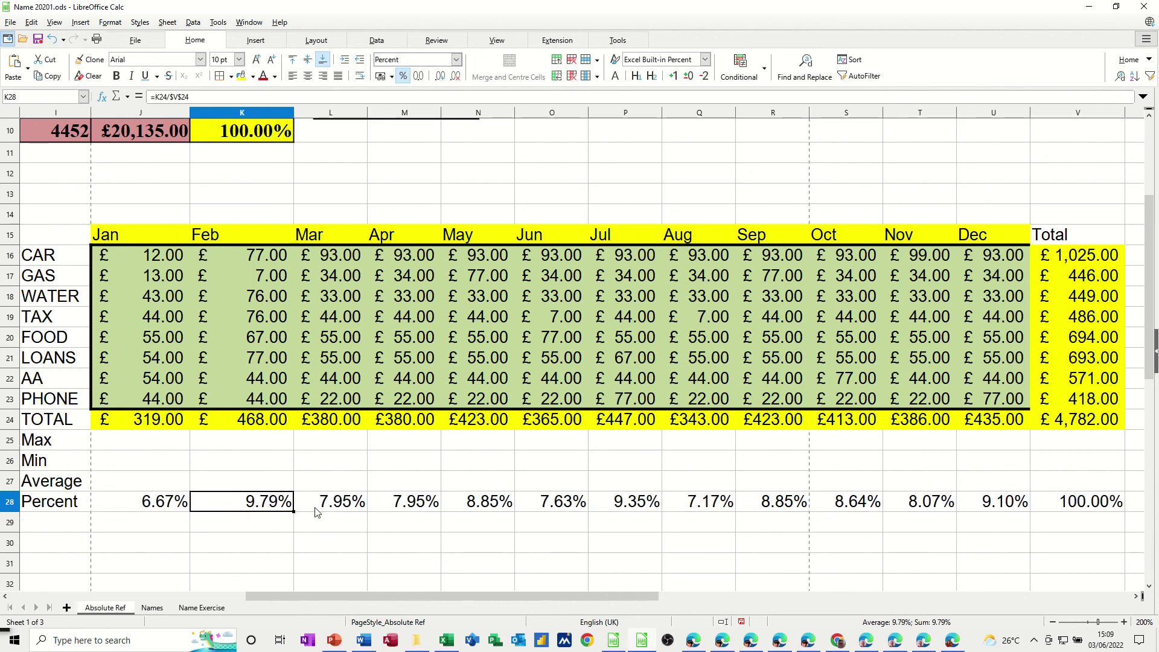
pyautogui.click(317, 512)
pyautogui.click(405, 504)
pyautogui.click(491, 505)
pyautogui.click(553, 503)
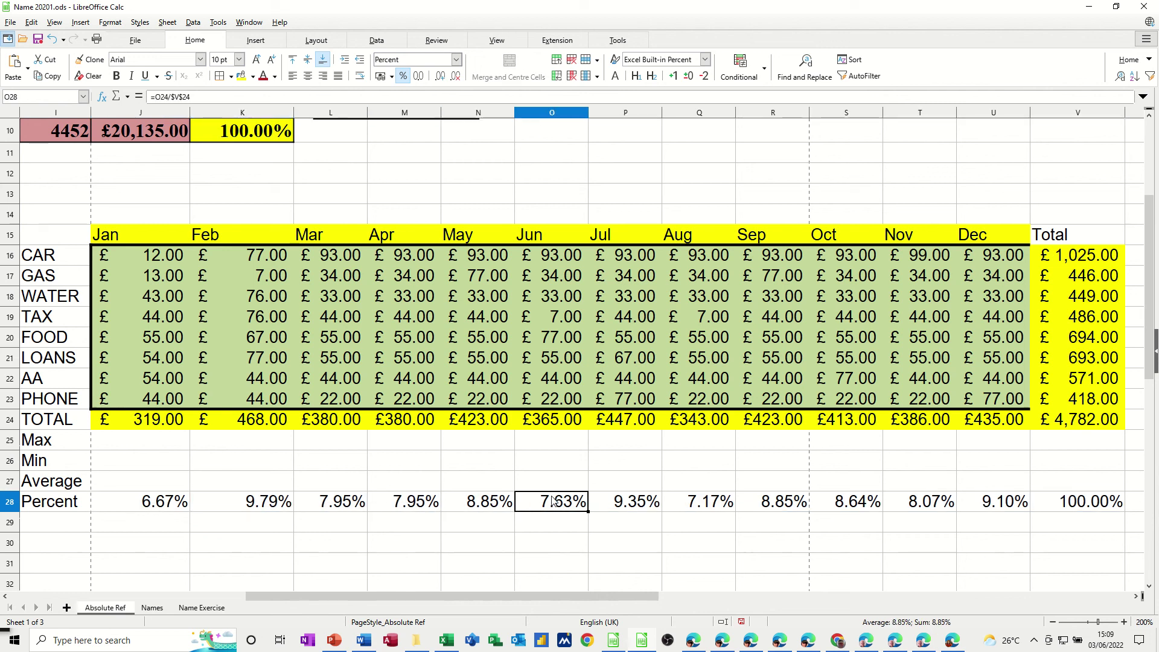
pyautogui.click(627, 508)
pyautogui.click(690, 504)
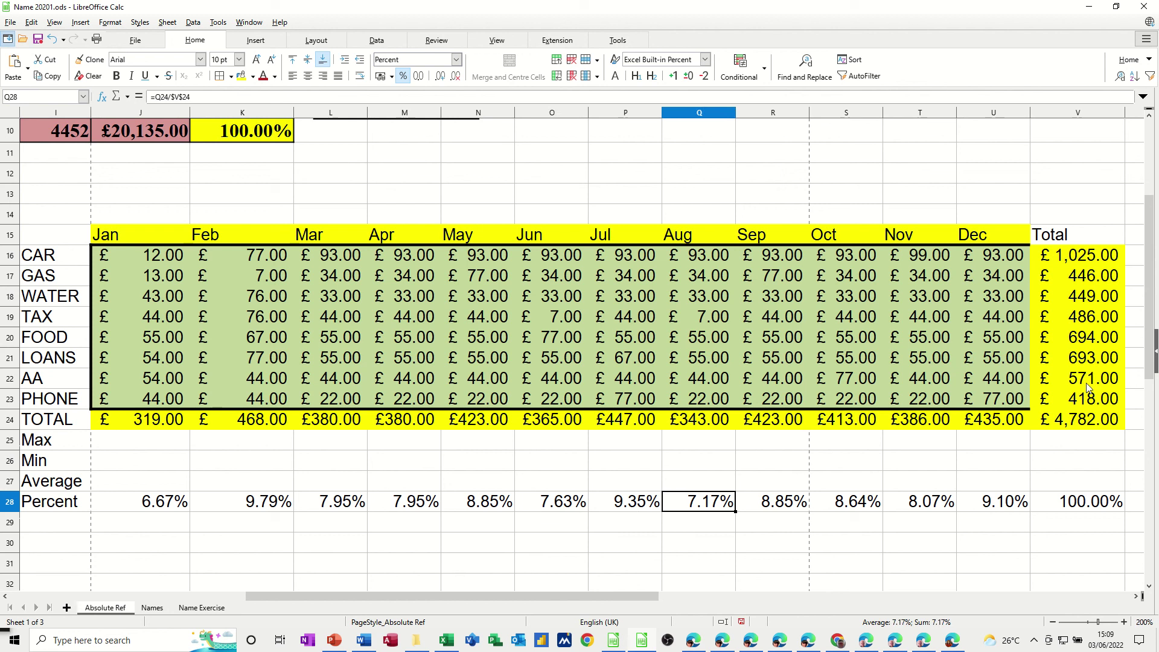
pyautogui.moveTo(599, 598); pyautogui.dragTo(726, 605)
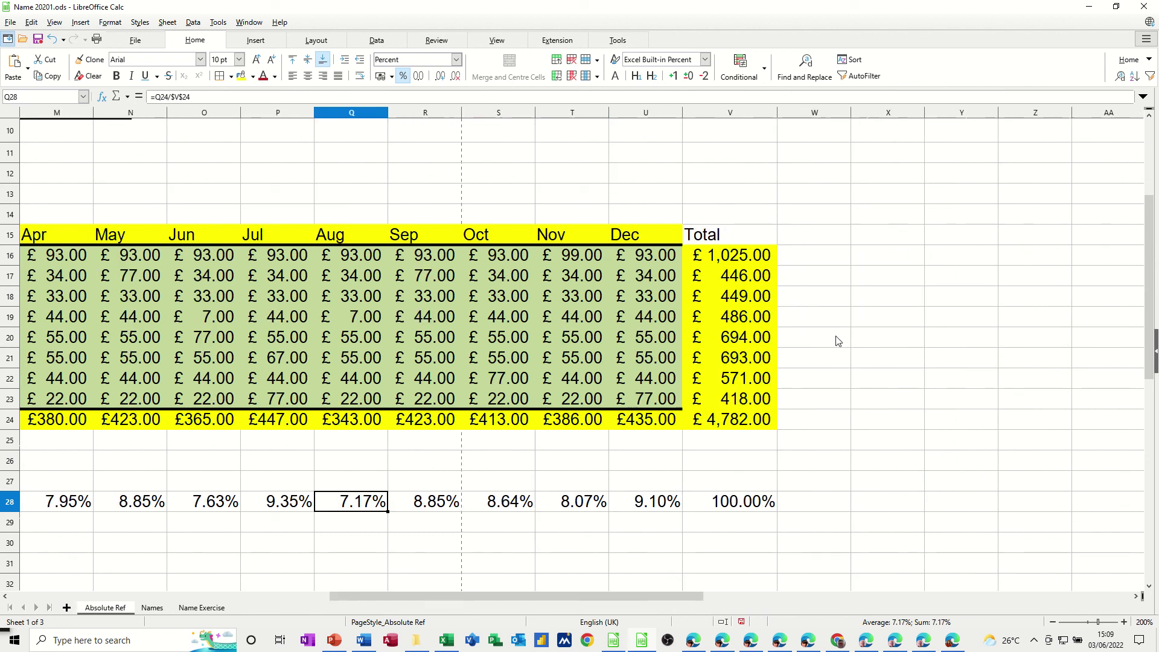
# Enter =V16/$V$24 in W16 for CAR's share of the grand total.
pyautogui.click(823, 263)
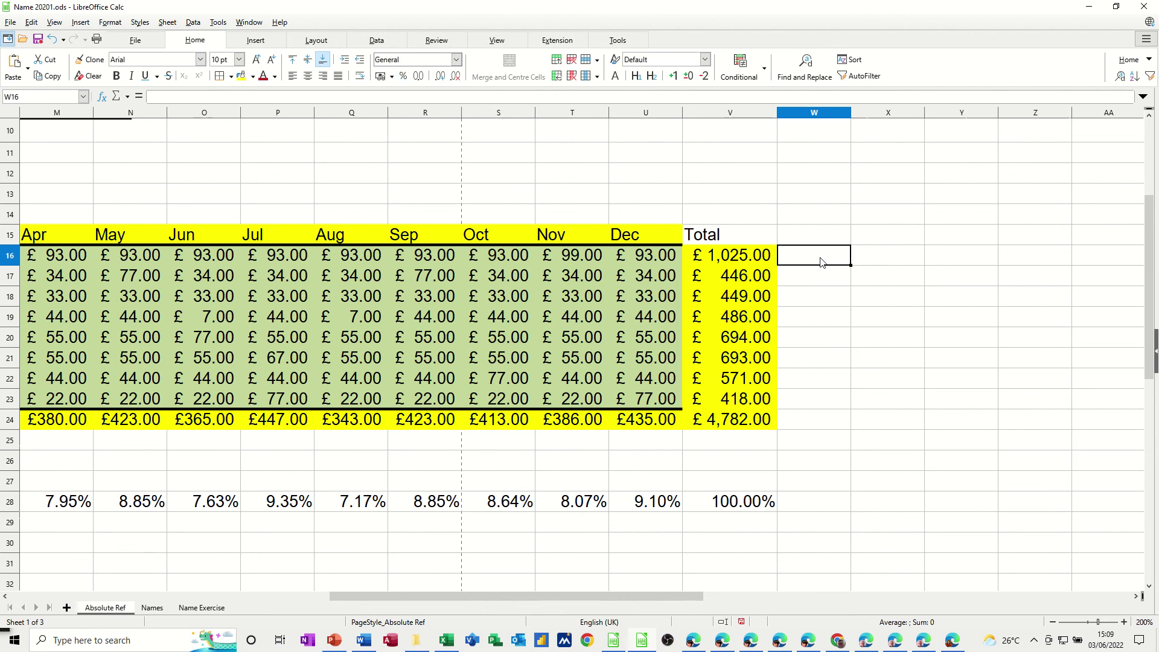
pyautogui.write('=')
pyautogui.click(760, 257)
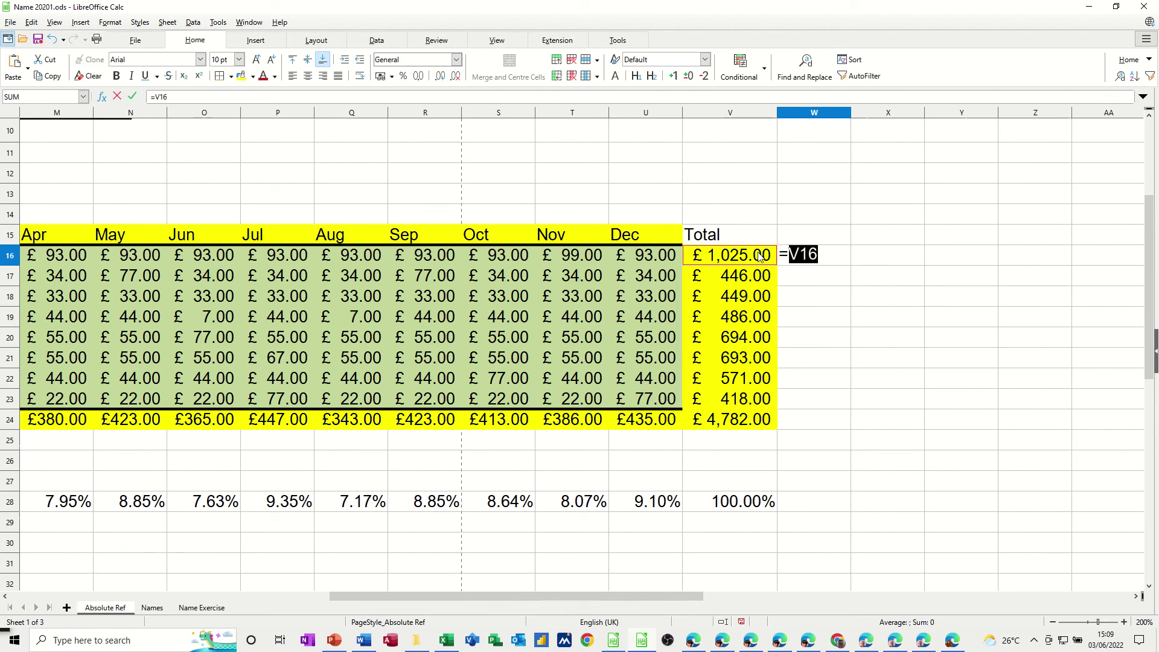
pyautogui.write('/')
pyautogui.click(746, 419)
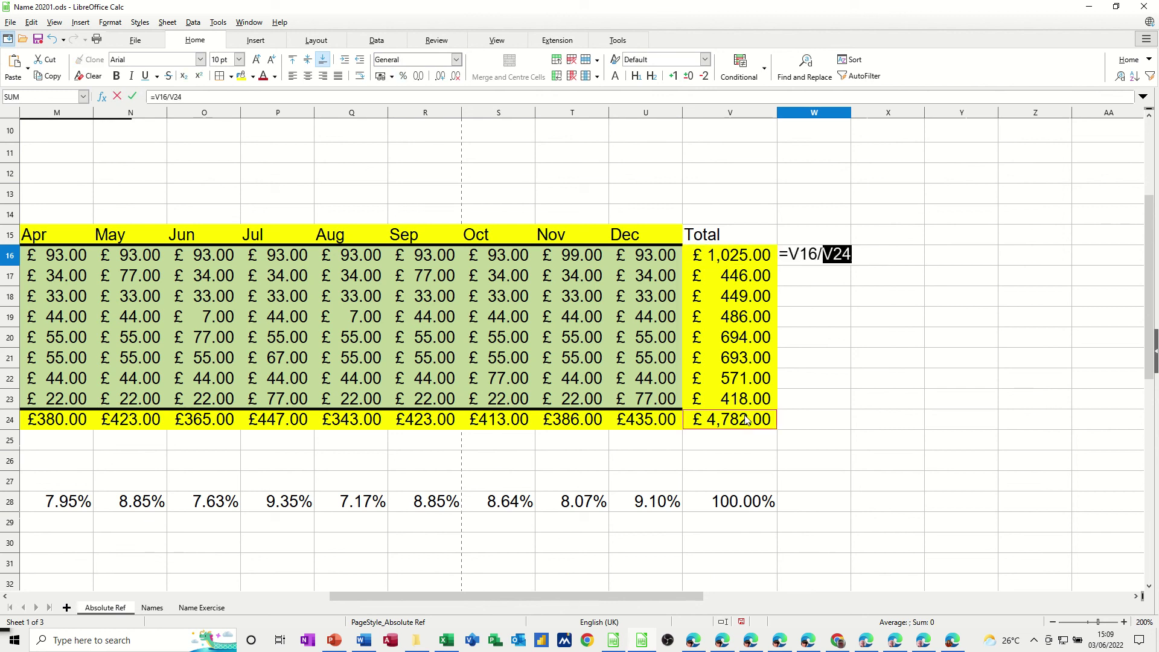
pyautogui.press('F4')
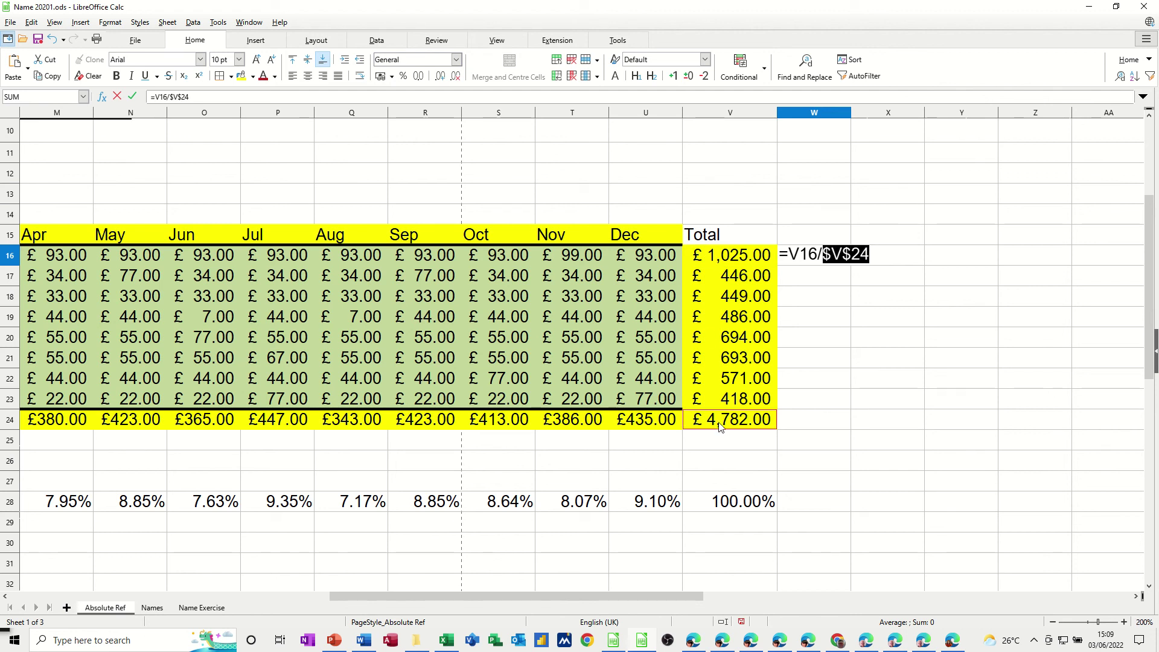
pyautogui.click(132, 96)
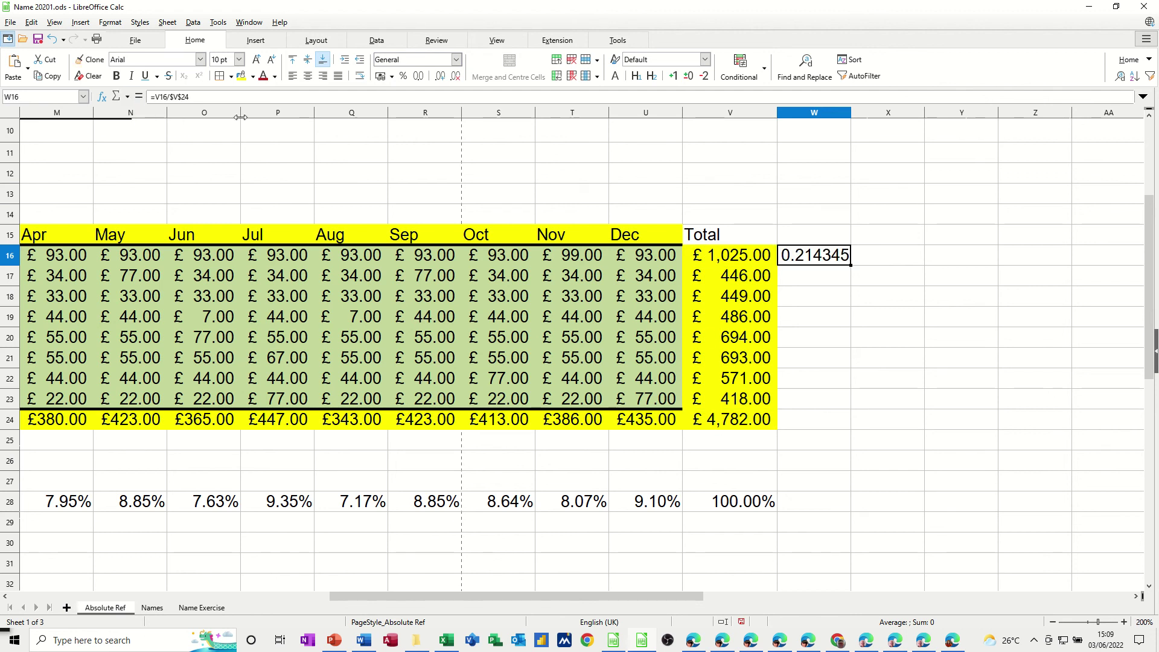
# Format W16 as a percentage and fill it down to W24 (TOTAL).
pyautogui.click(403, 75)
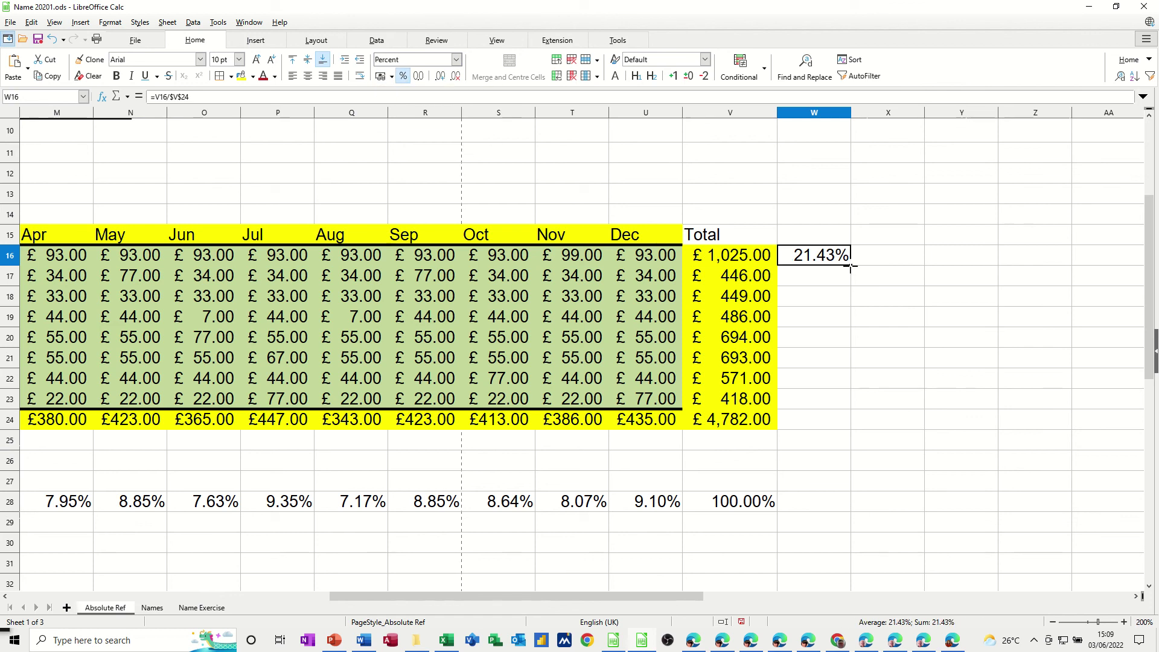
pyautogui.moveTo(851, 266); pyautogui.dragTo(841, 422)
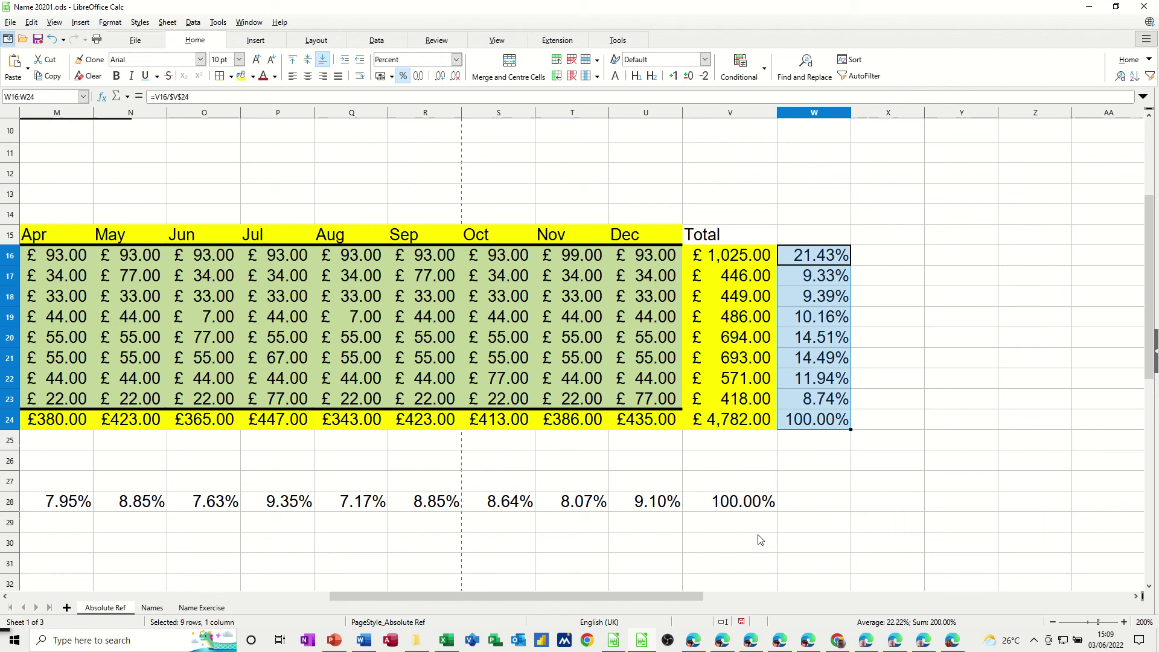
pyautogui.moveTo(592, 598); pyautogui.dragTo(513, 598)
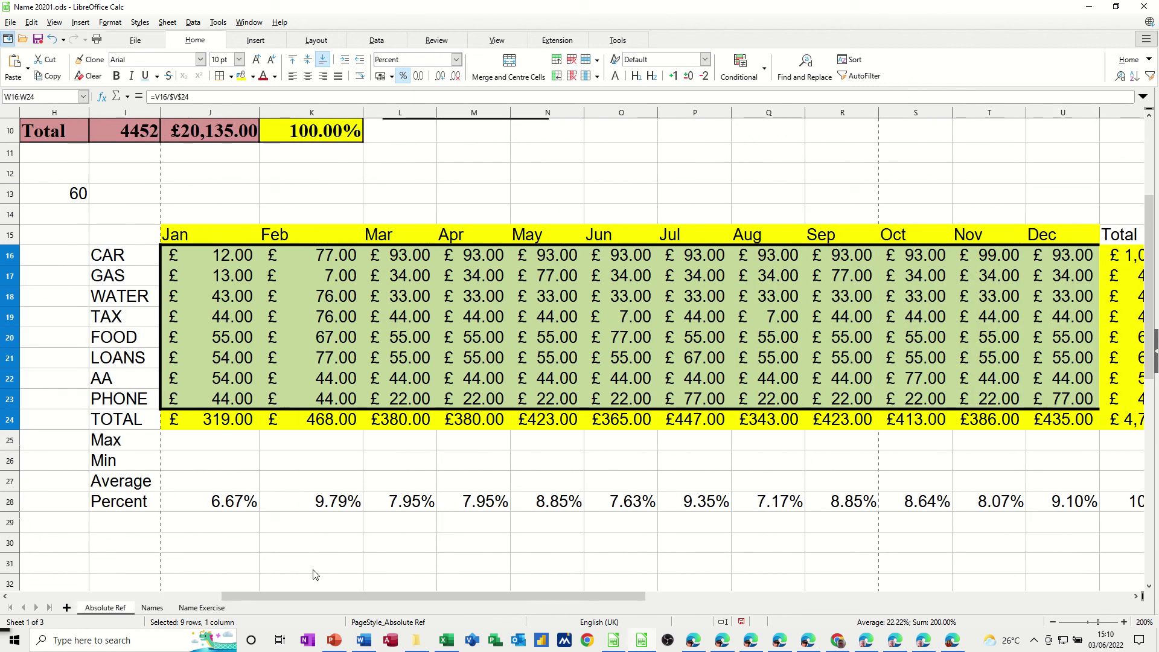
pyautogui.moveTo(324, 594)
pyautogui.mouseDown()
pyautogui.moveTo(277, 589)
pyautogui.moveTo(313, 589)
pyautogui.moveTo(320, 575)
pyautogui.mouseUp()
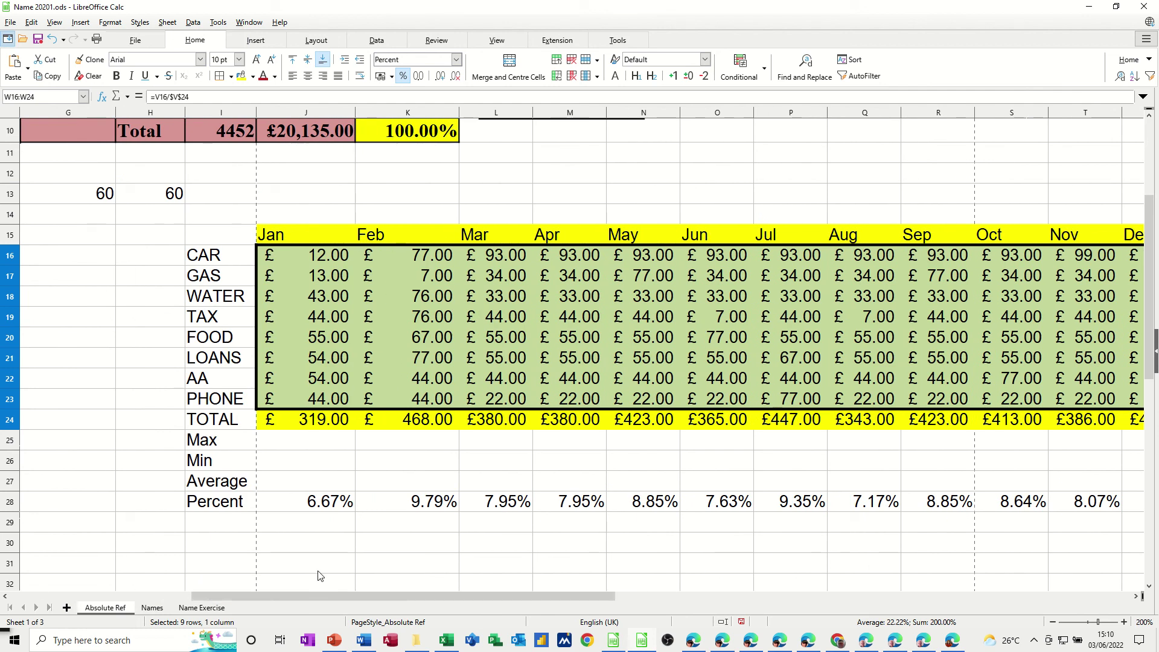